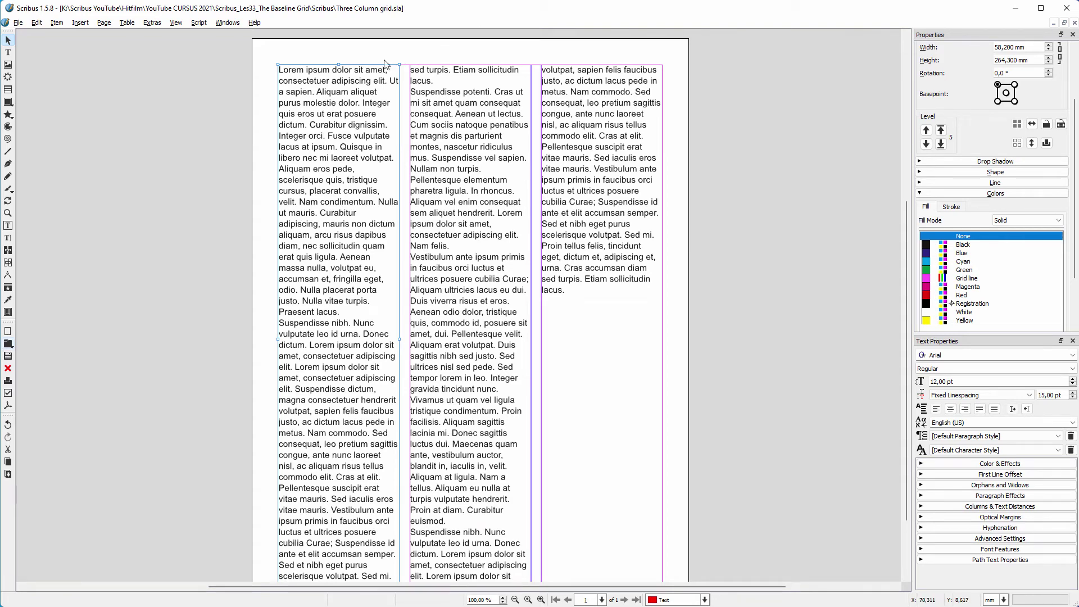
Briefly resize the first column frame, then create a new paragraph style named 'body text'
left_click_drag(339, 65, 336, 90)
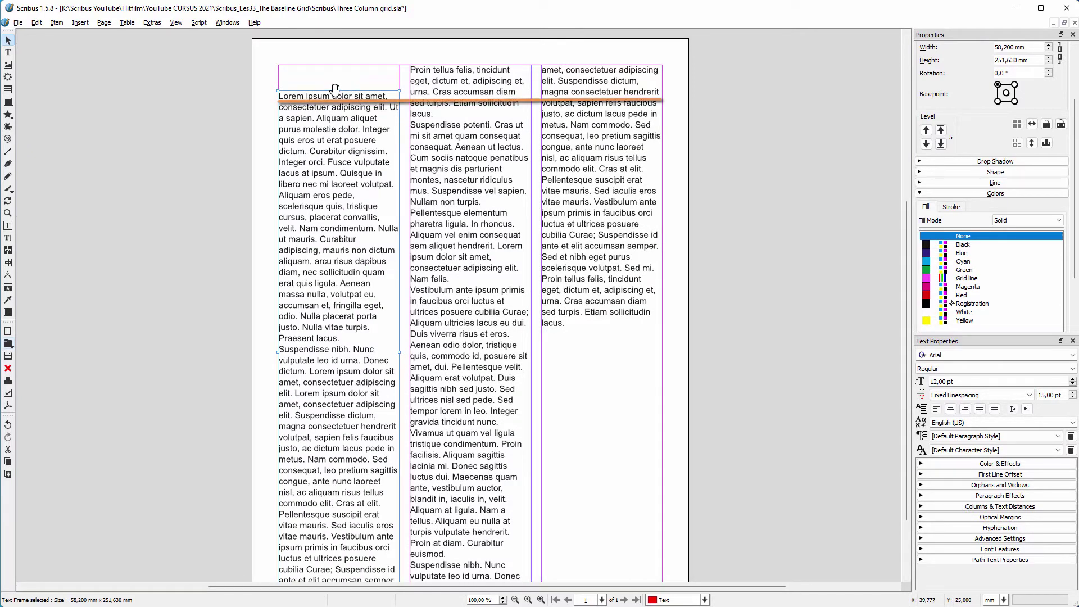
left_click_drag(338, 90, 340, 65)
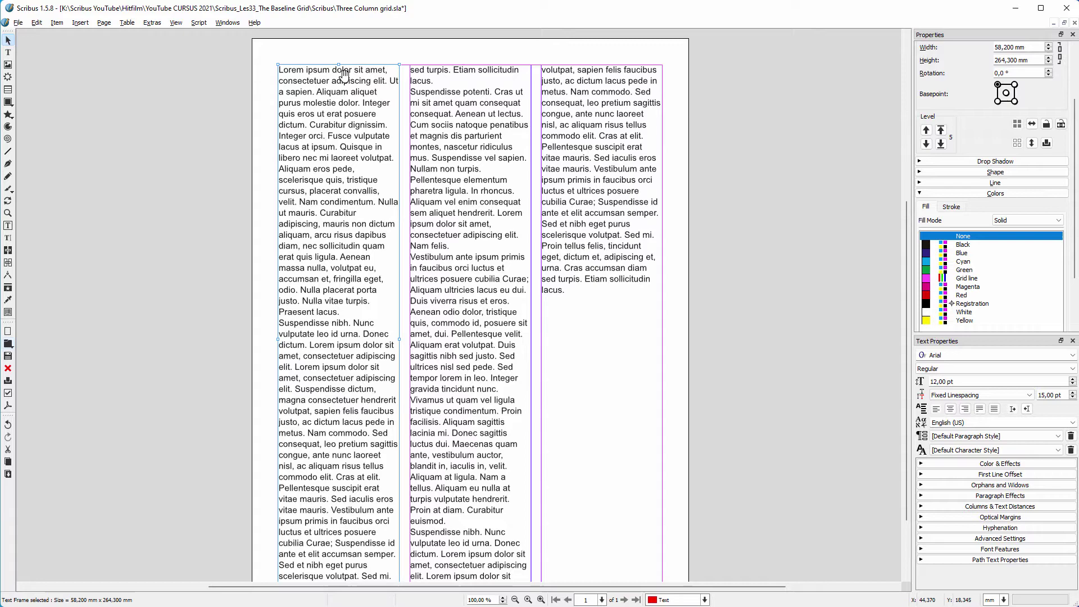
left_click(37, 23)
left_click(57, 266)
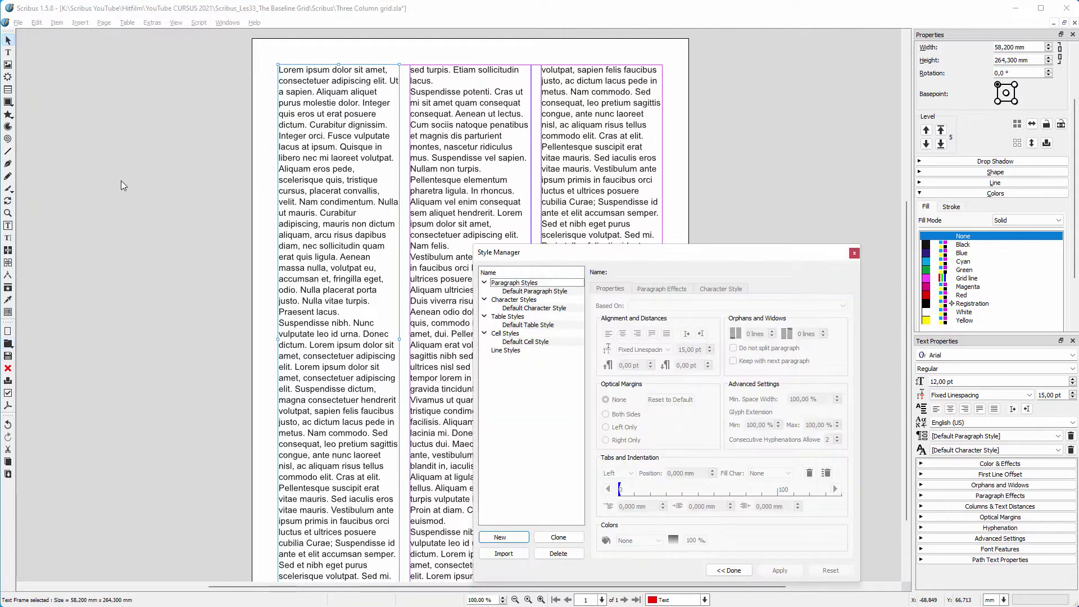
left_click(499, 537)
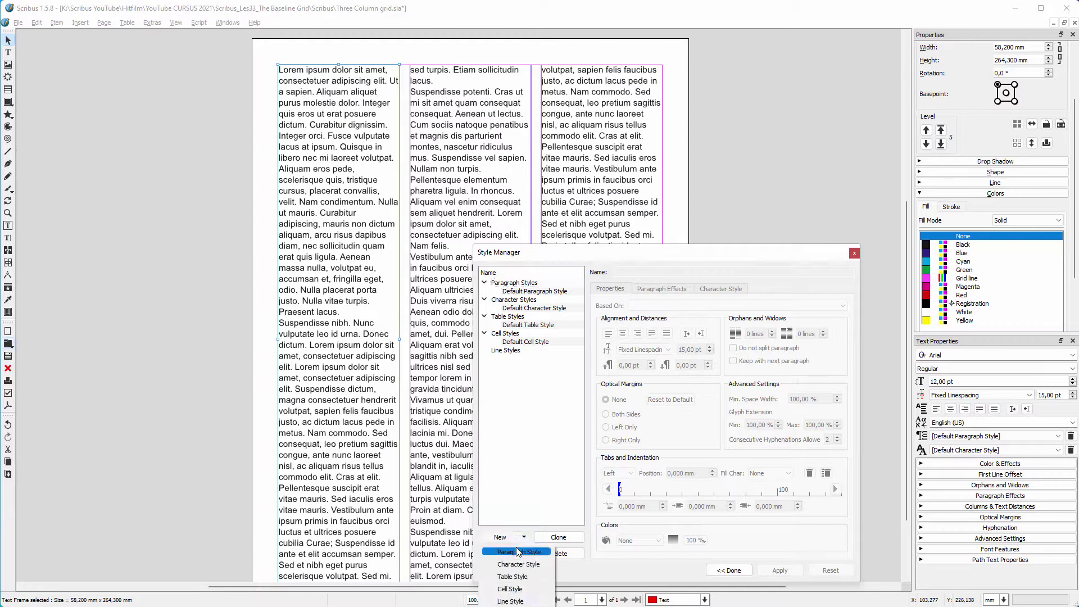
left_click(519, 553)
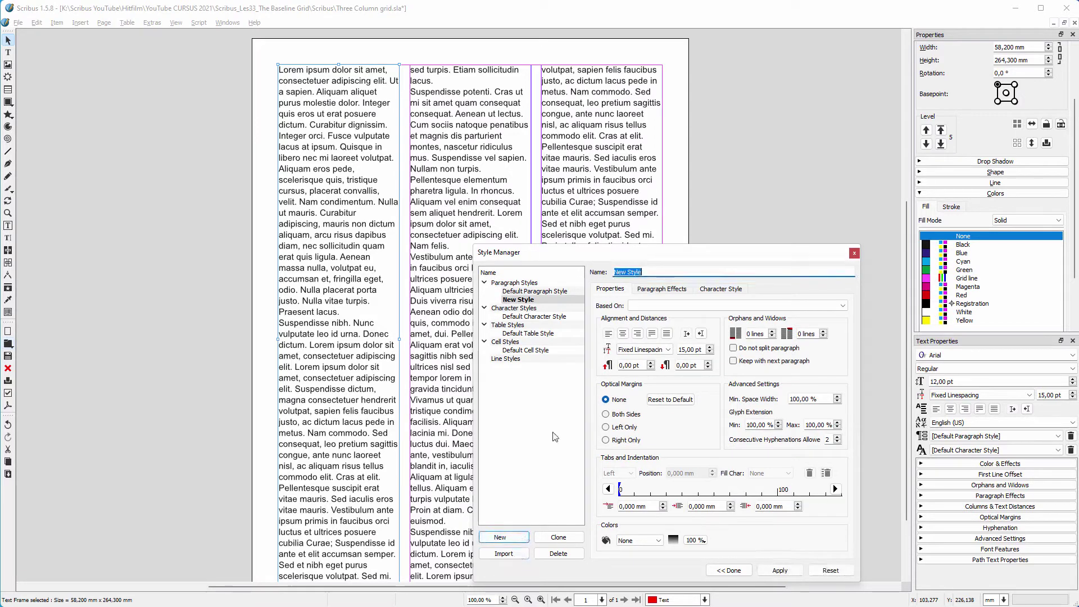
type("body text")
Set the body text style's character font to Assistant Regular at 9.5 pt
left_click(714, 289)
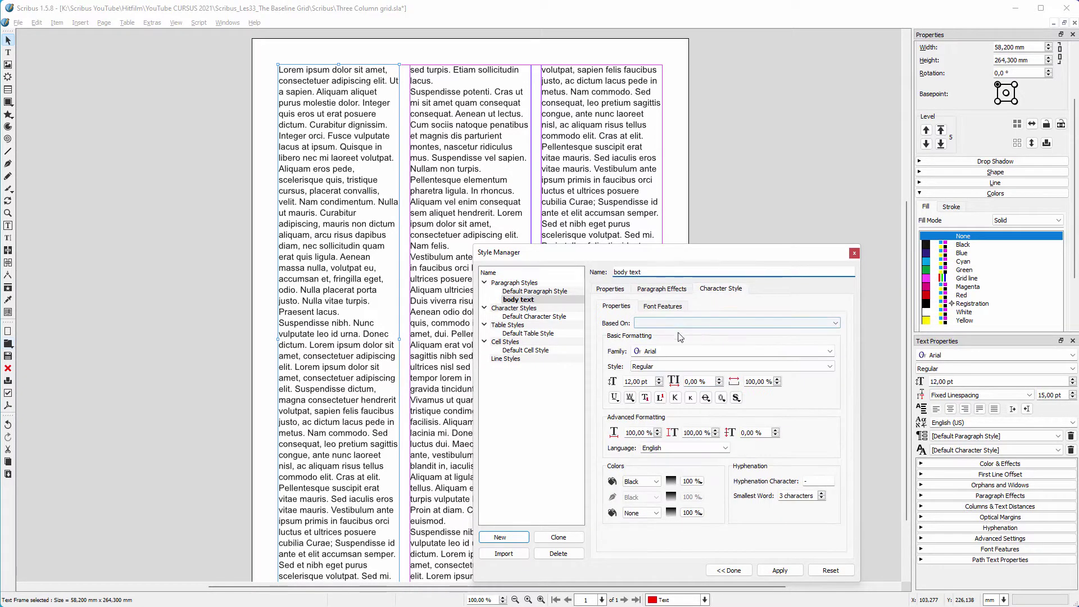
double_click(660, 350)
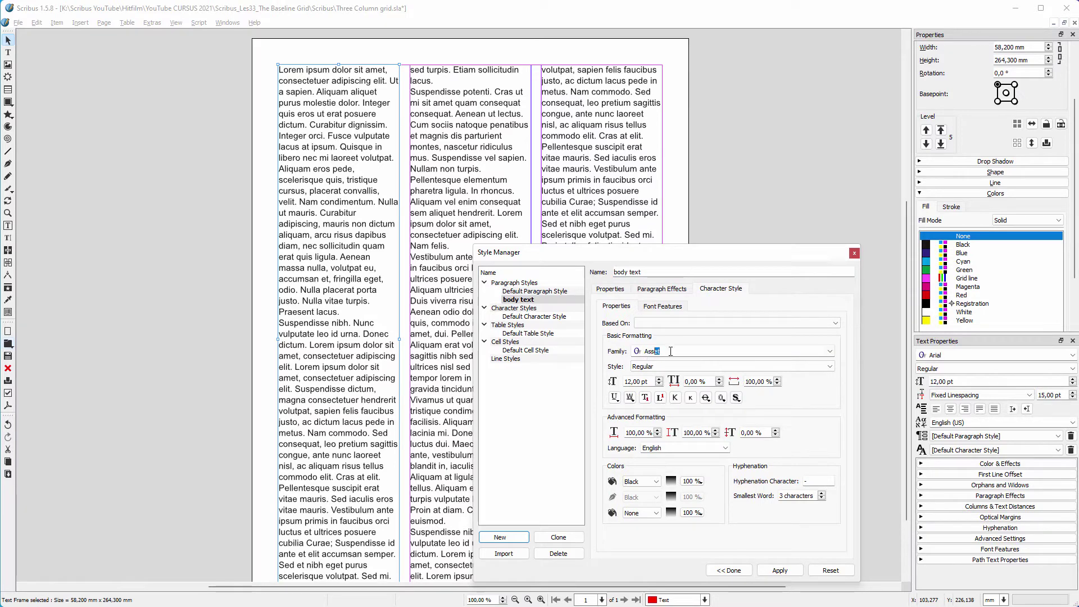
key("Tab")
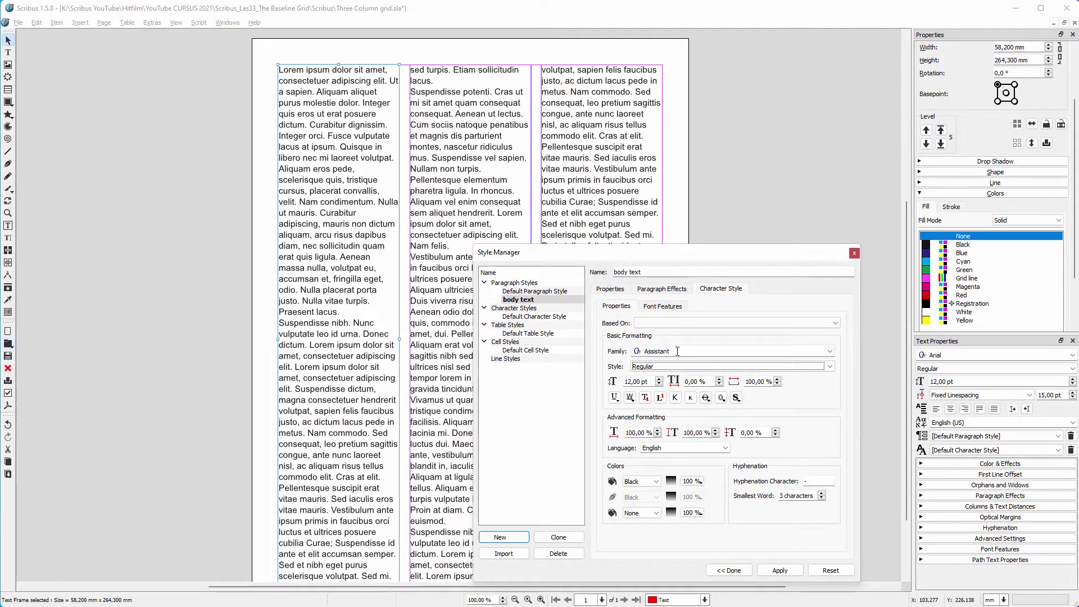
left_click(679, 367)
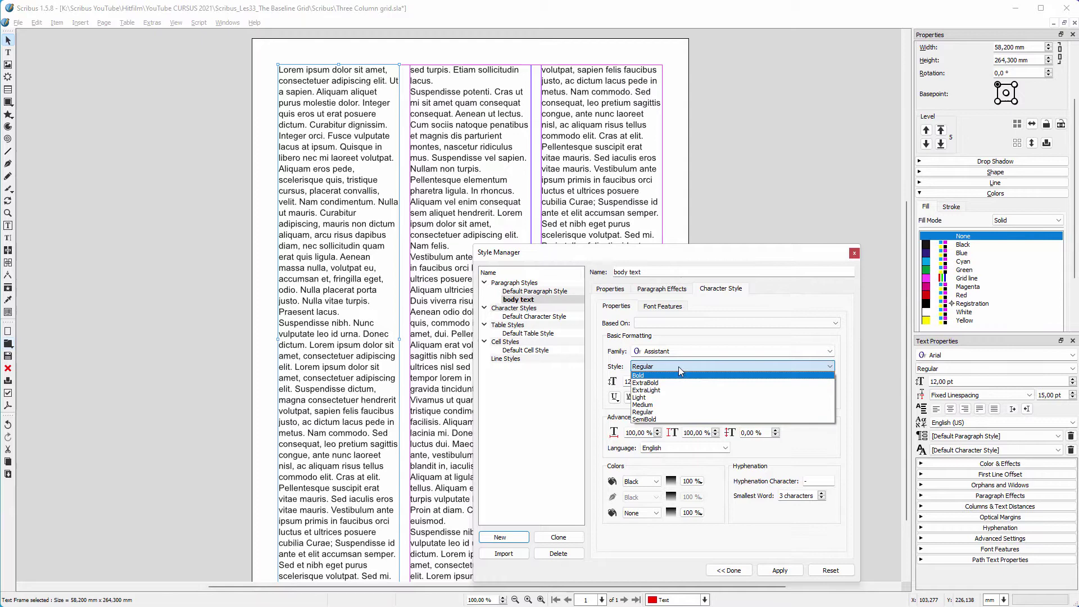
left_click(679, 366)
left_click_drag(650, 381, 623, 381)
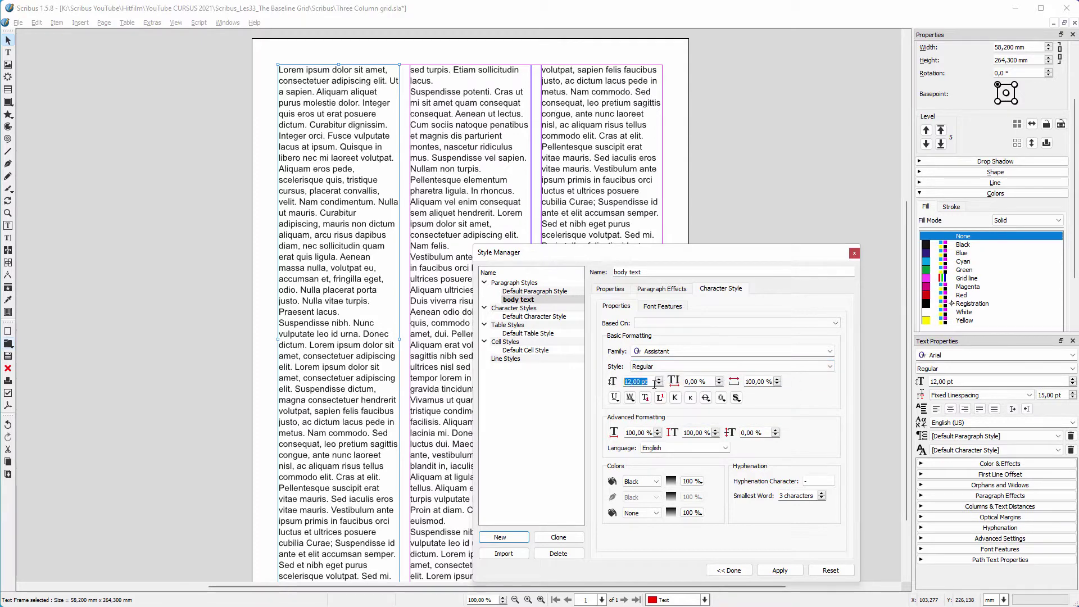
type("9")
Set the body text style's line spacing to Align to Baseline Grid and apply it
left_click(616, 292)
left_click(641, 349)
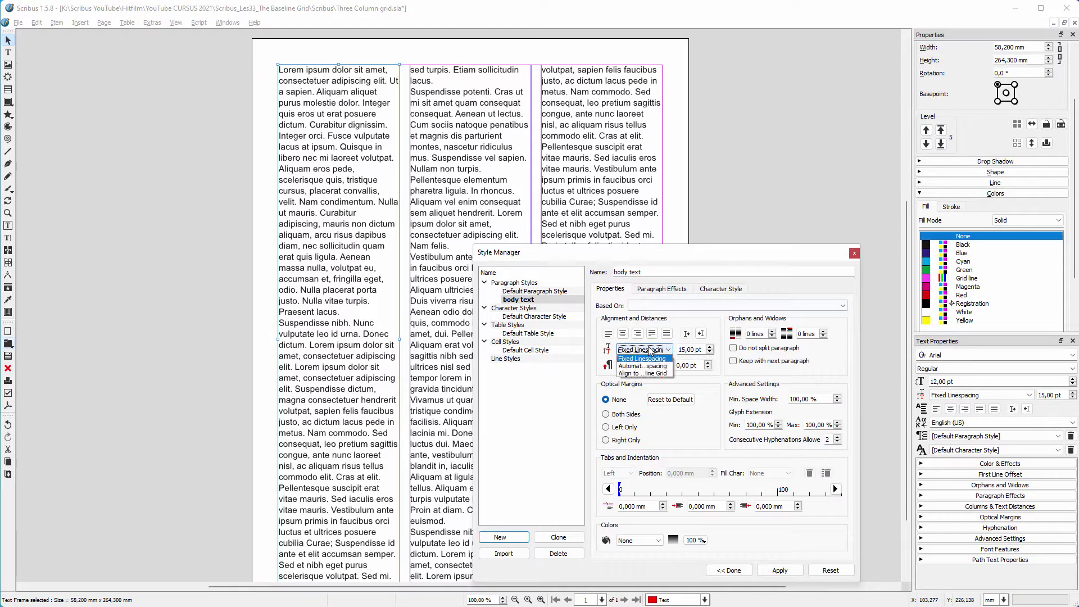
left_click(652, 371)
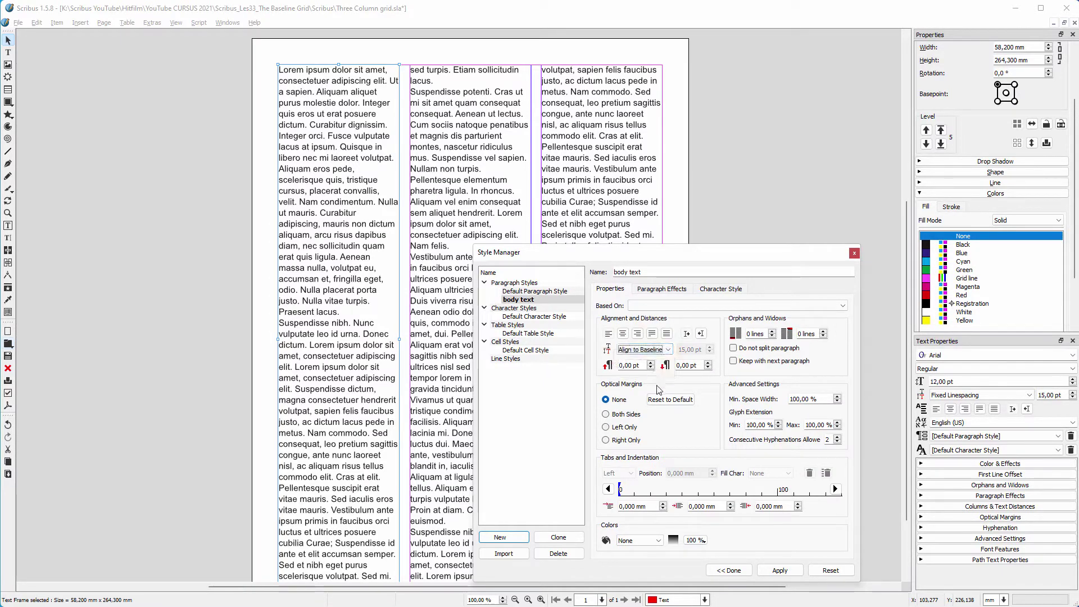
left_click(779, 570)
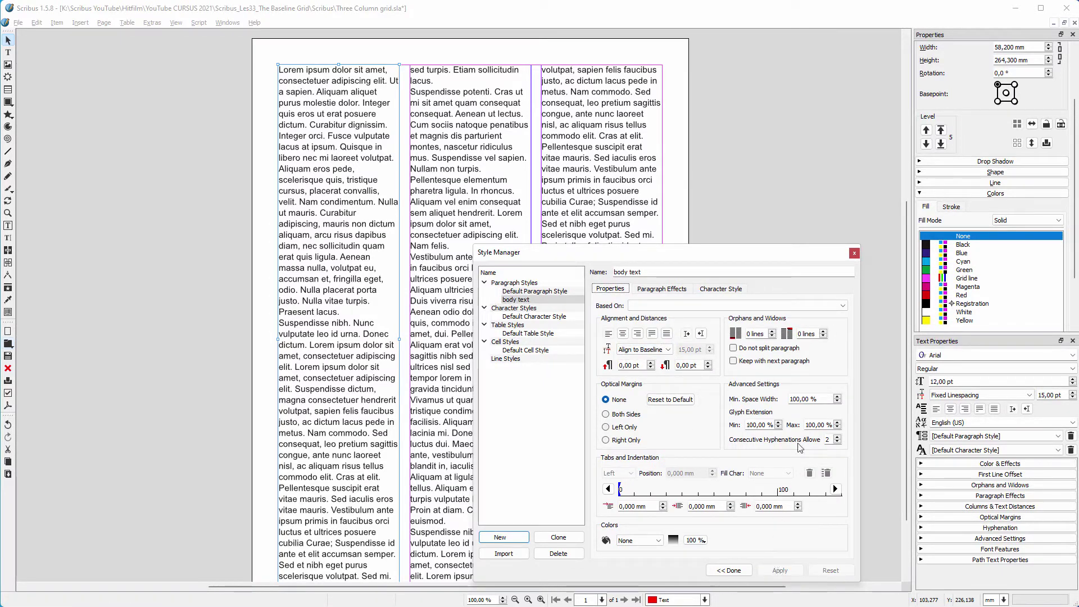
Apply the body text paragraph style to the column text
left_click(853, 258)
left_click(966, 436)
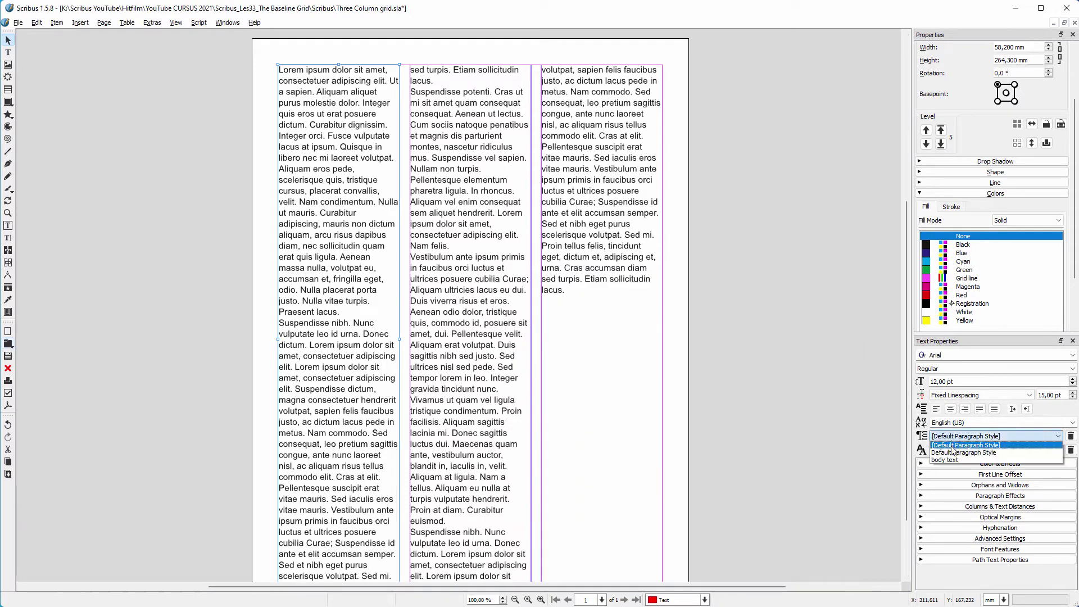
left_click(953, 459)
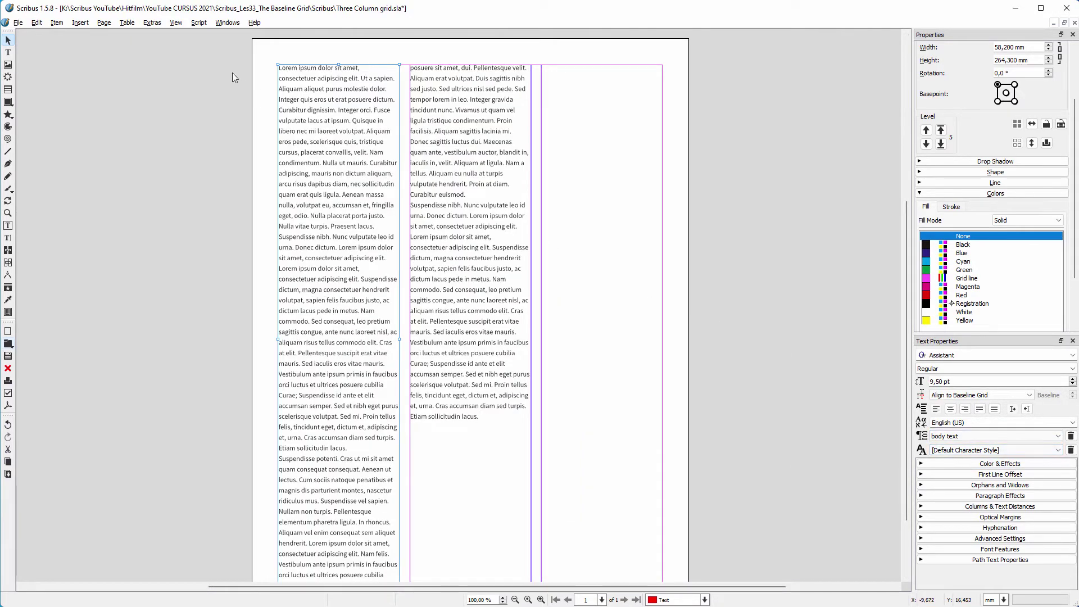
Turn on Show Baseline Grid and zoom in to inspect the columns on it
left_click(179, 26)
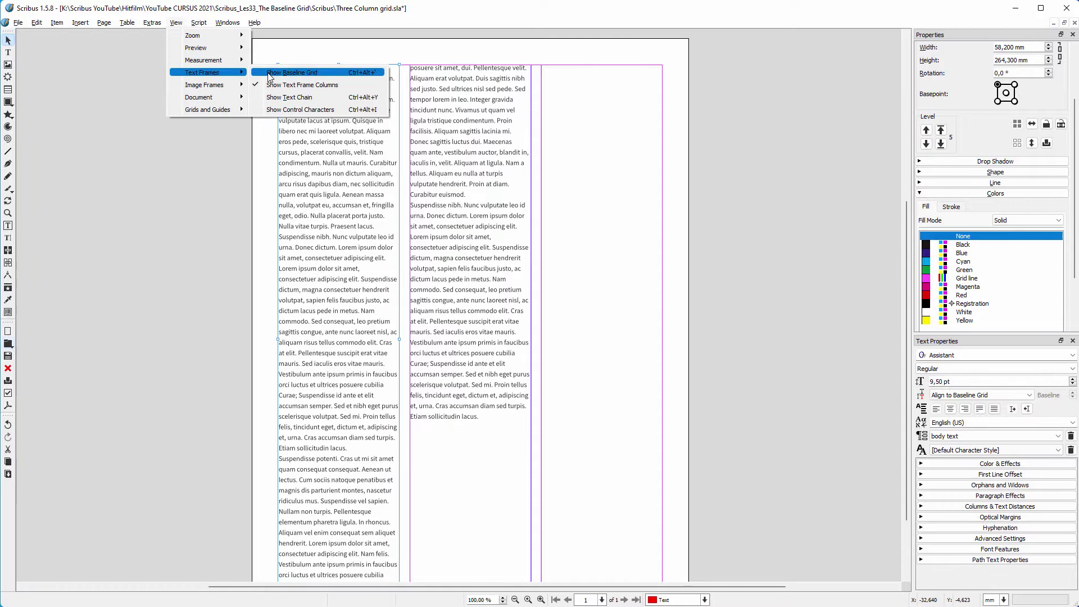
left_click(293, 76)
scroll(328, 53, "up", 3)
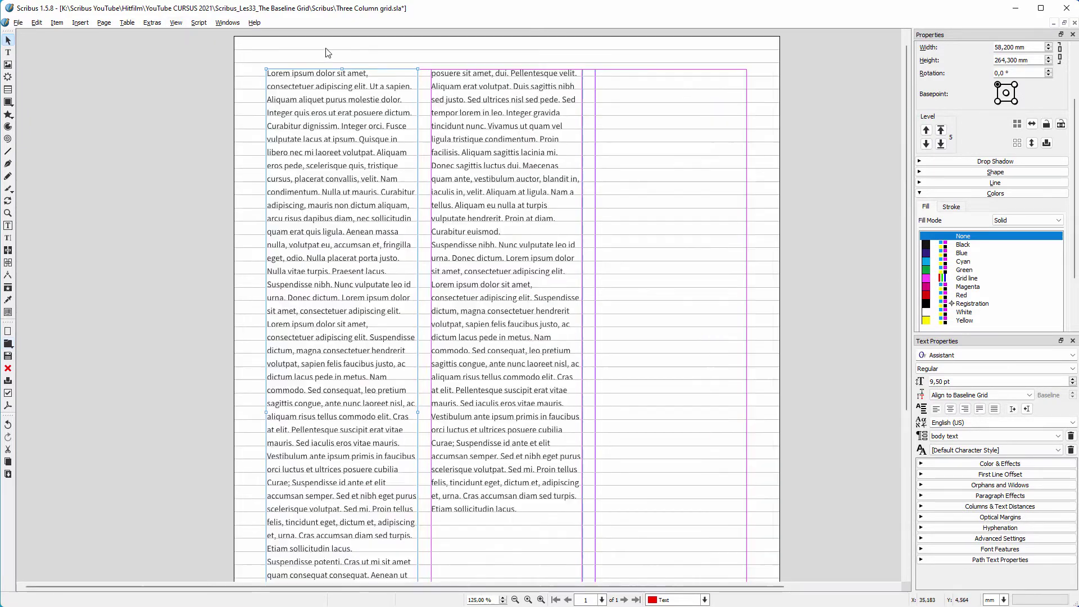
scroll(329, 53, "up", 1)
scroll(323, 89, "up", 1)
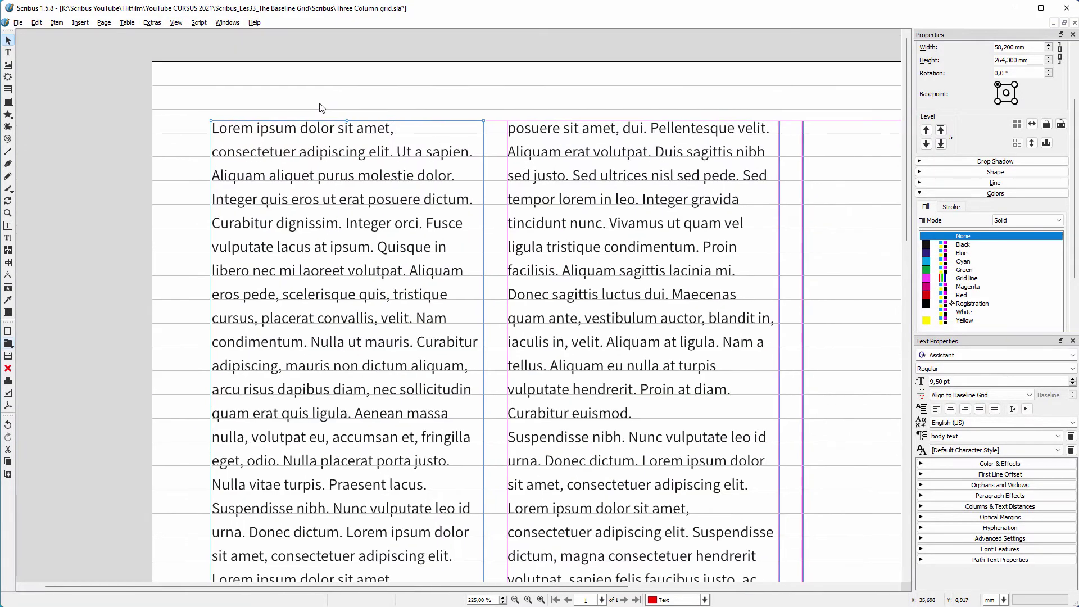
left_click(320, 106)
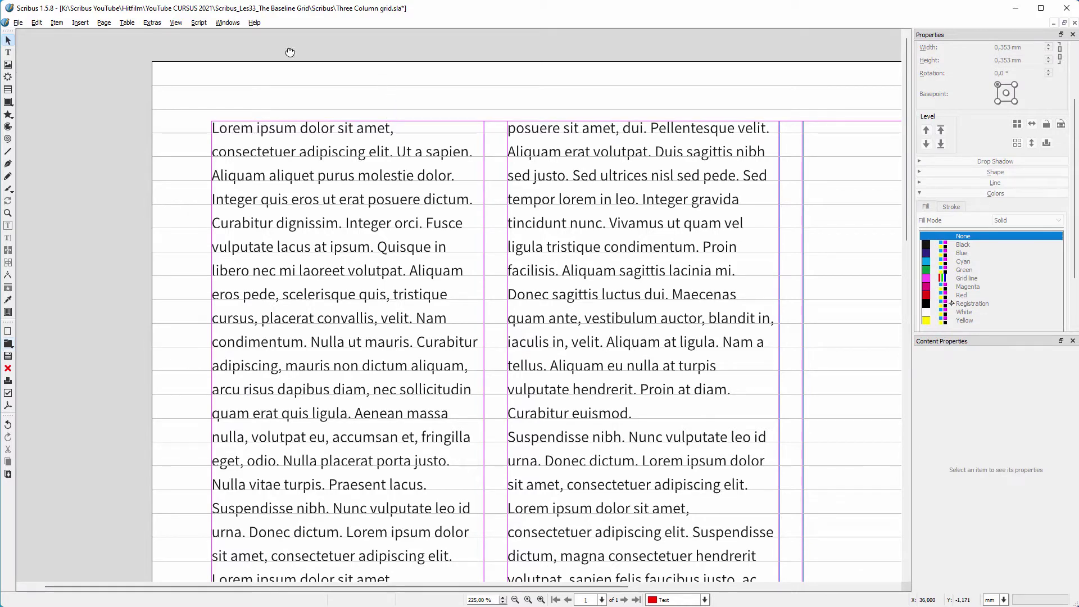
Copy the 12,700 mm top margin value from Document Setup's Margins & Bleeds
left_click(18, 22)
left_click(105, 199)
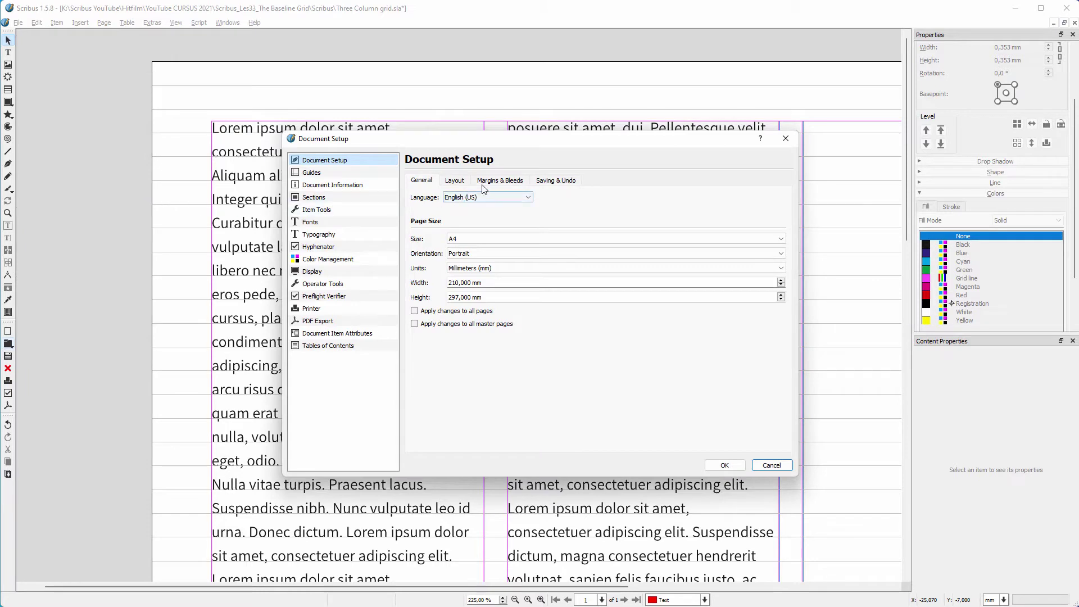
left_click(505, 181)
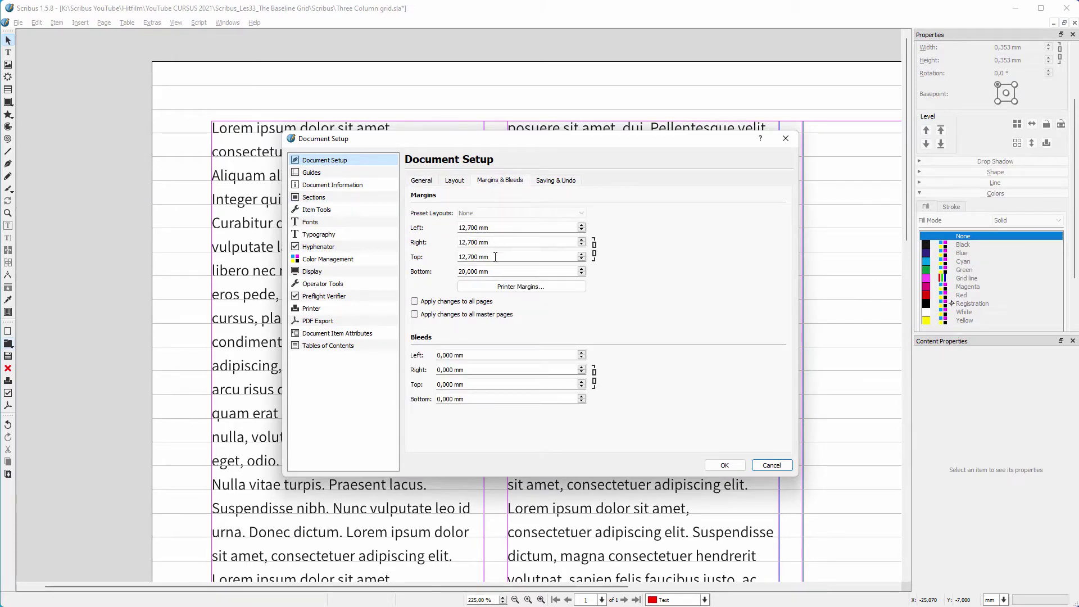
left_click_drag(495, 257, 458, 258)
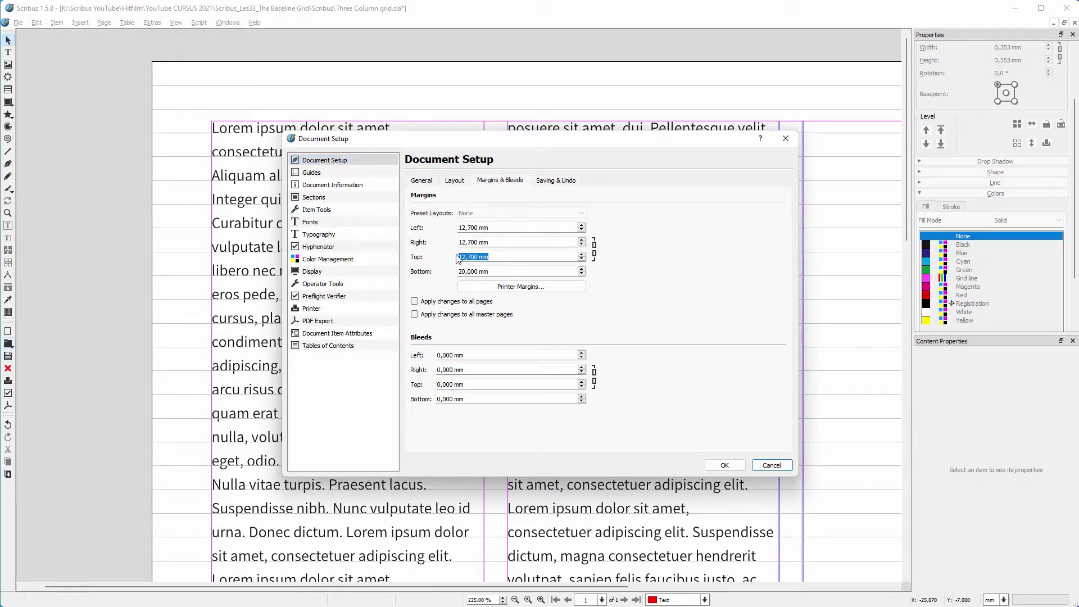
right_click(498, 257)
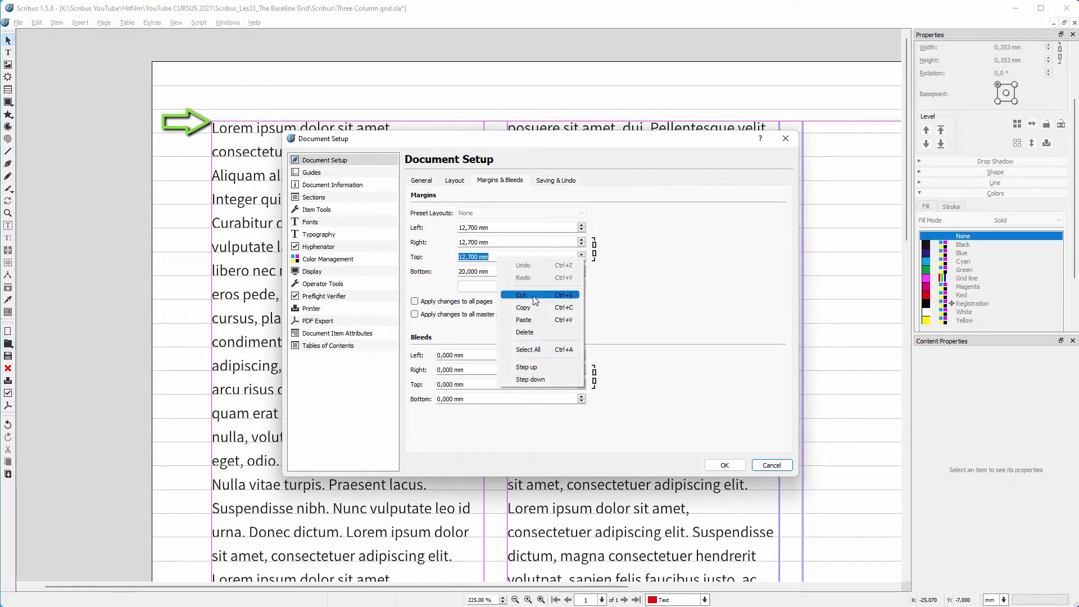
left_click(508, 305)
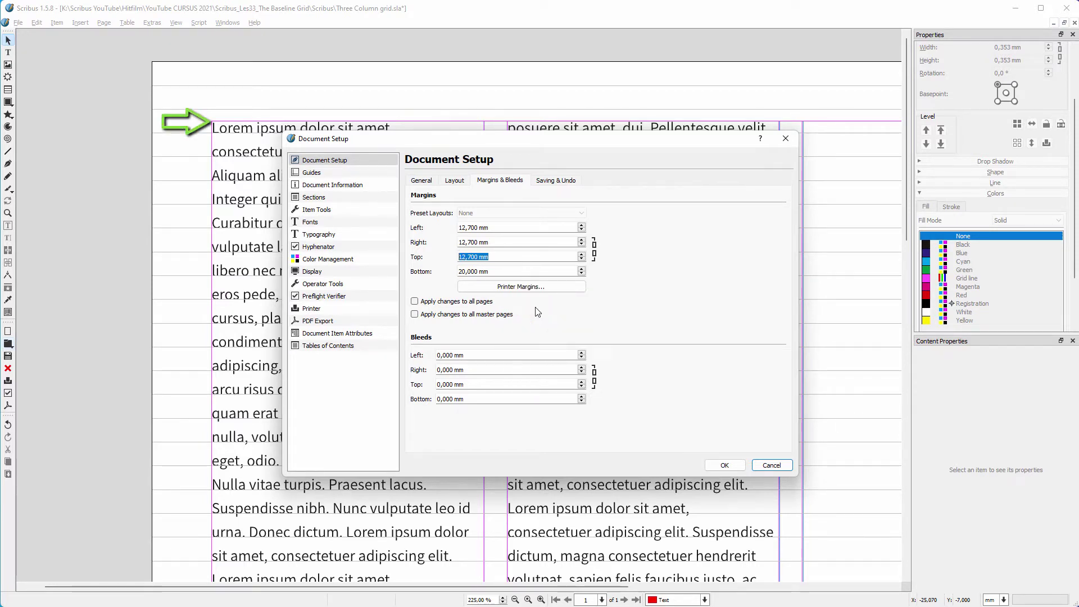
Paste 12,700 mm as the Baseline Grid Offset under Guides and confirm
left_click(350, 173)
left_click(498, 394)
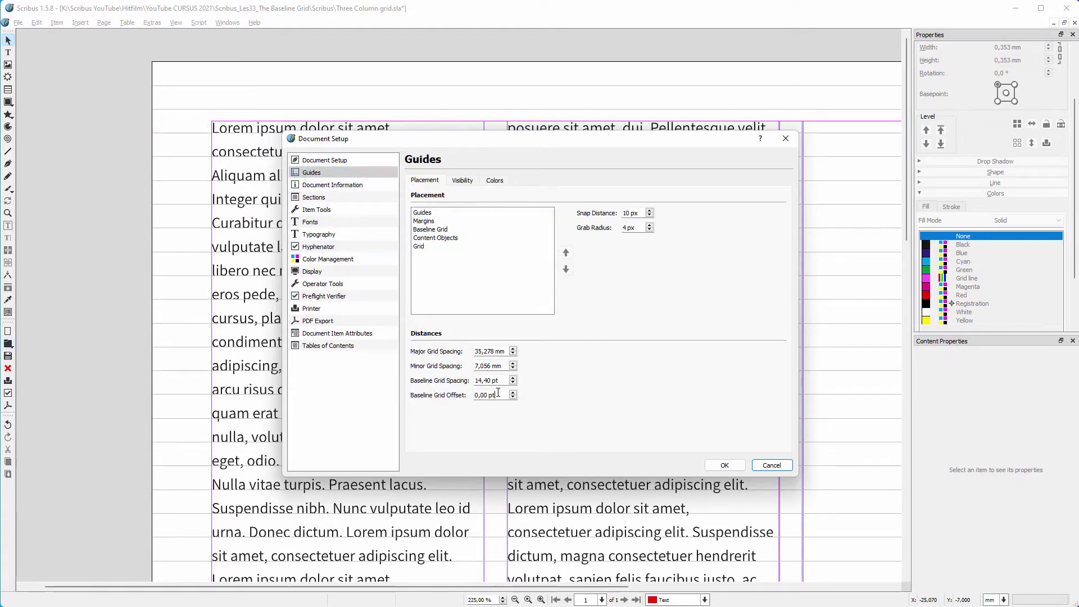
right_click(501, 396)
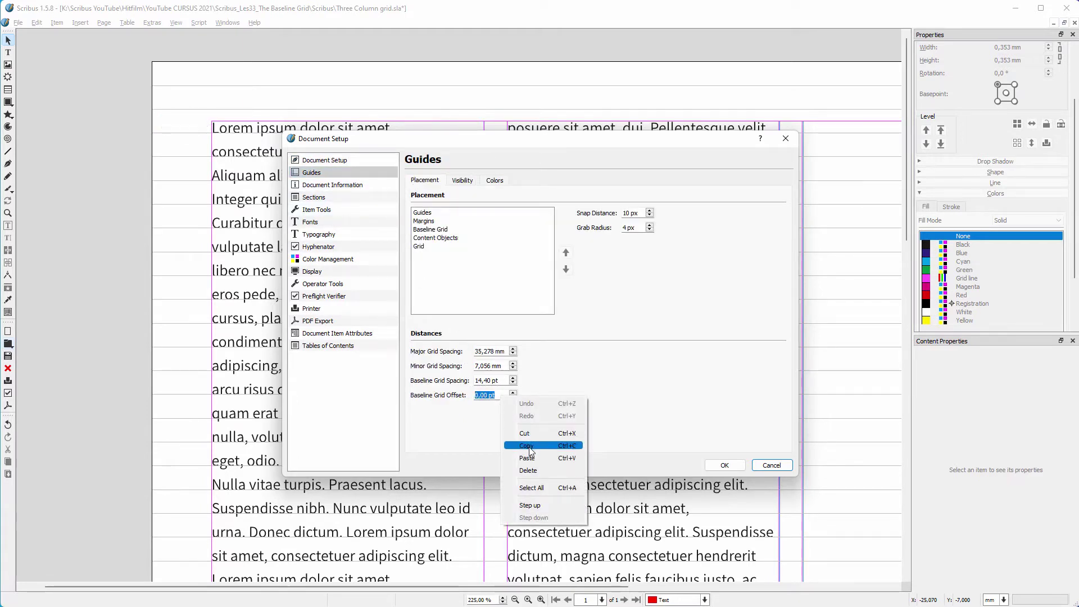
left_click(536, 461)
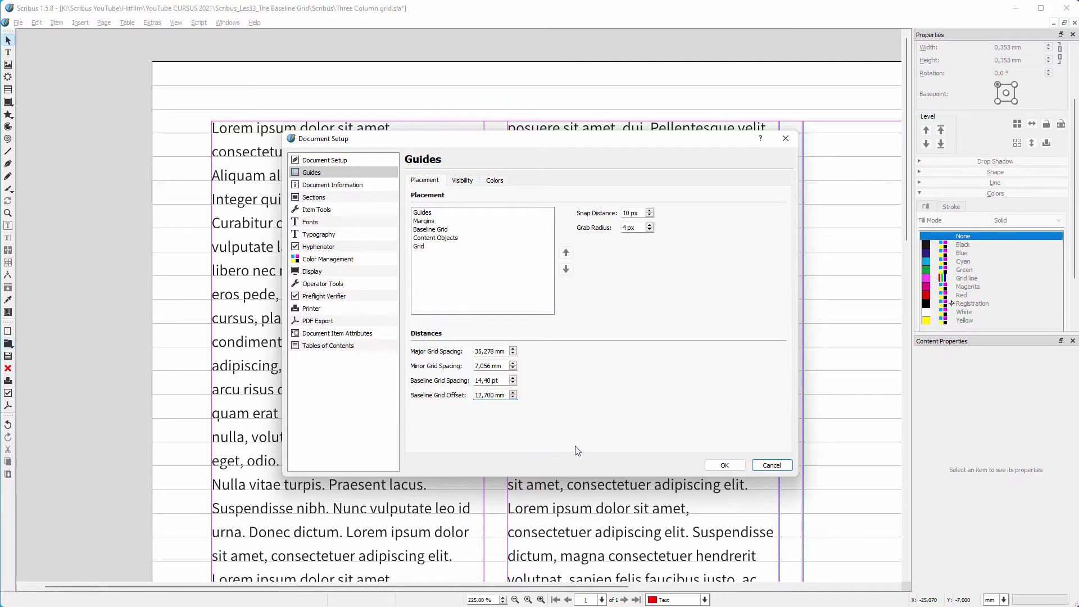
left_click(729, 467)
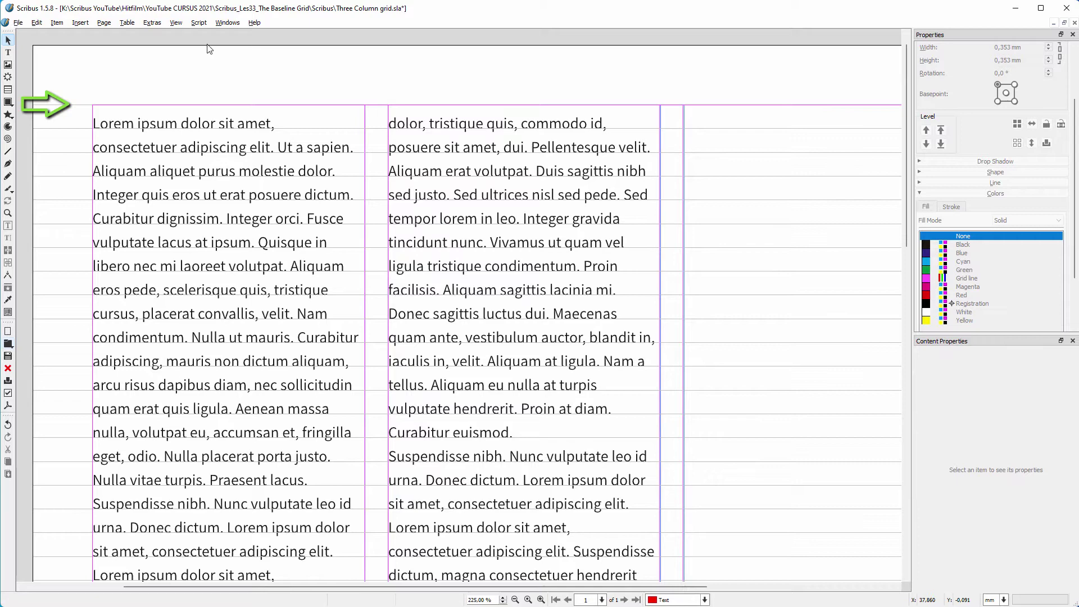
Switch to Preview Mode to hide guides, frame outlines and the baseline grid
left_click(175, 24)
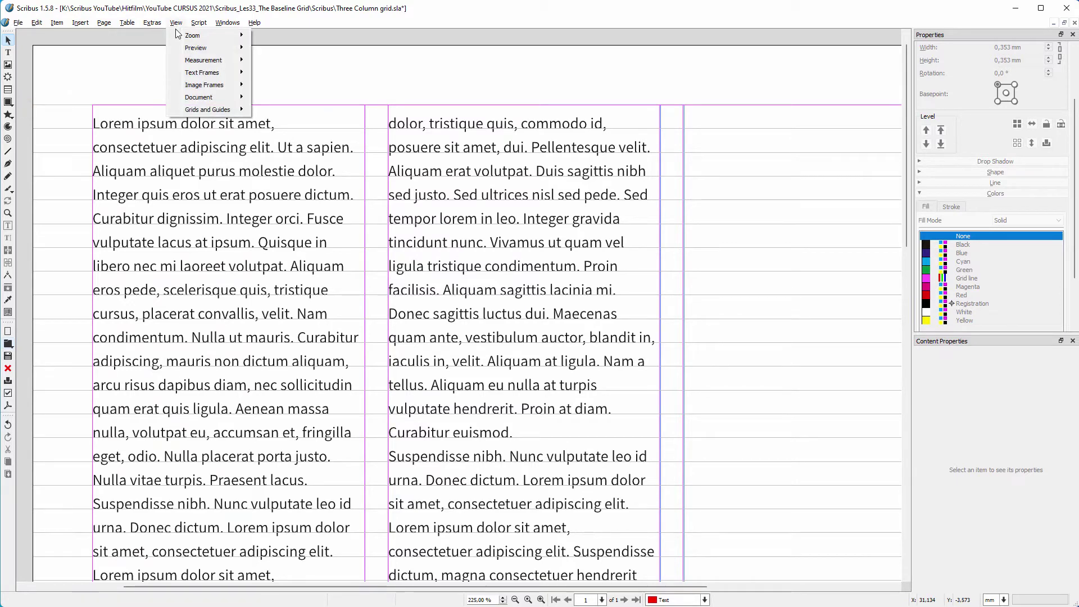
mouse_move(202, 48)
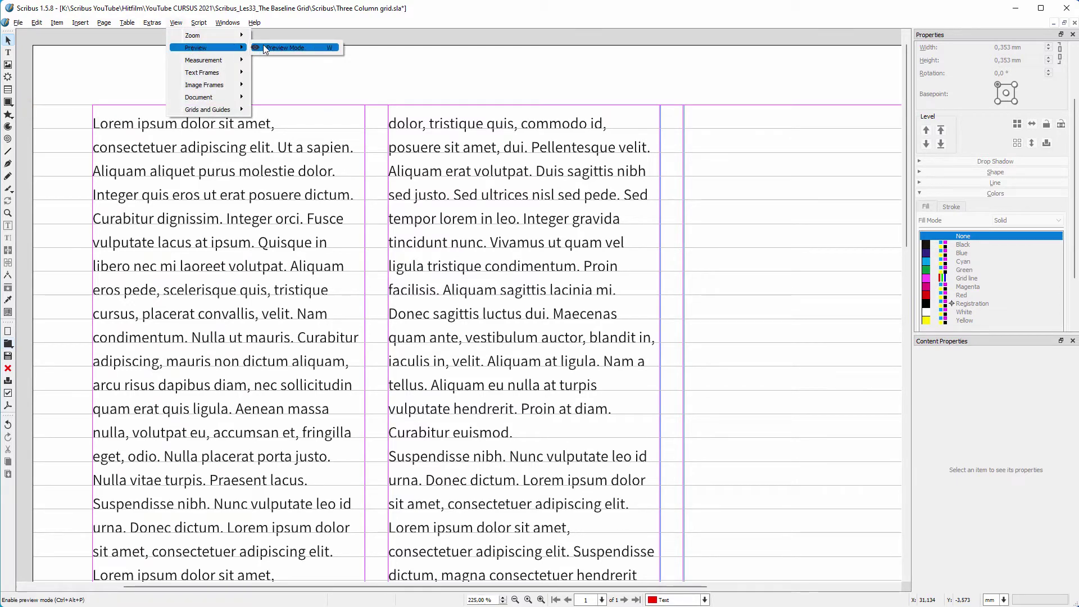
left_click(308, 47)
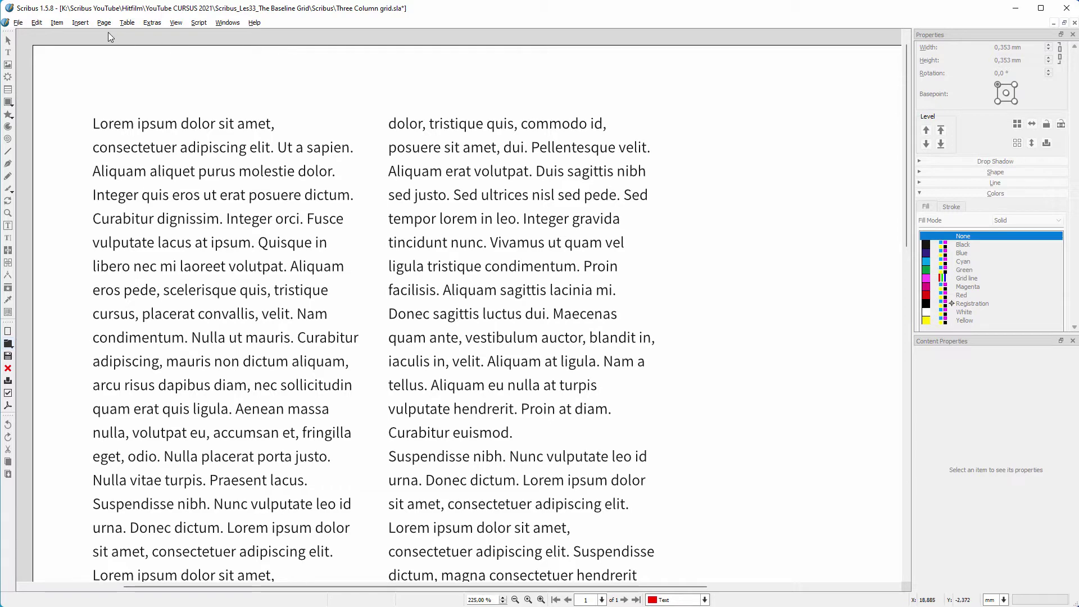
Change the Baseline Grid Spacing to 12 pt in Document Setup's Guides settings
left_click(18, 23)
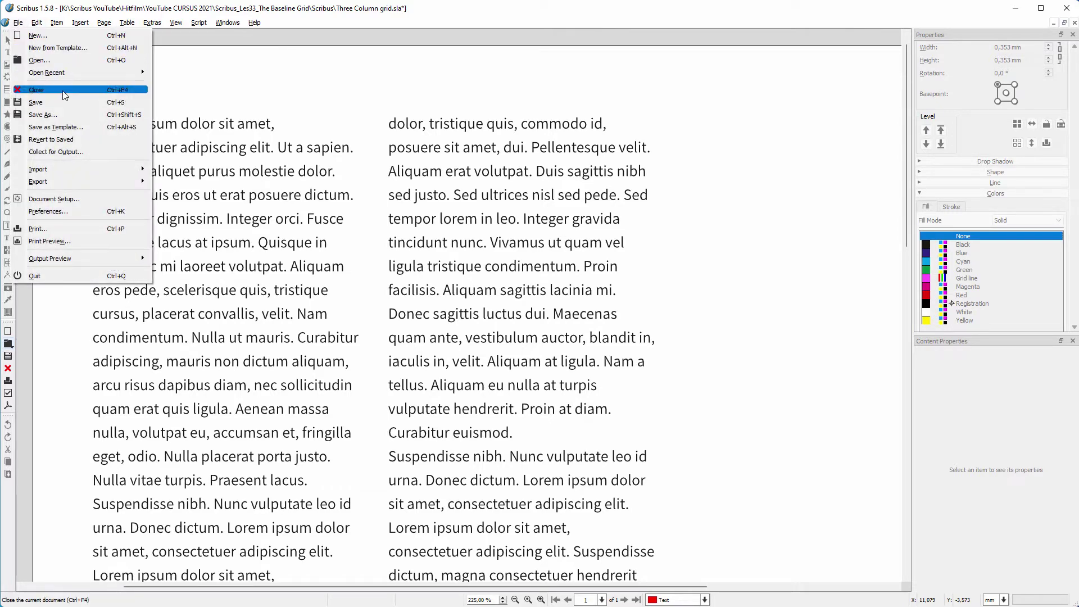
left_click(110, 201)
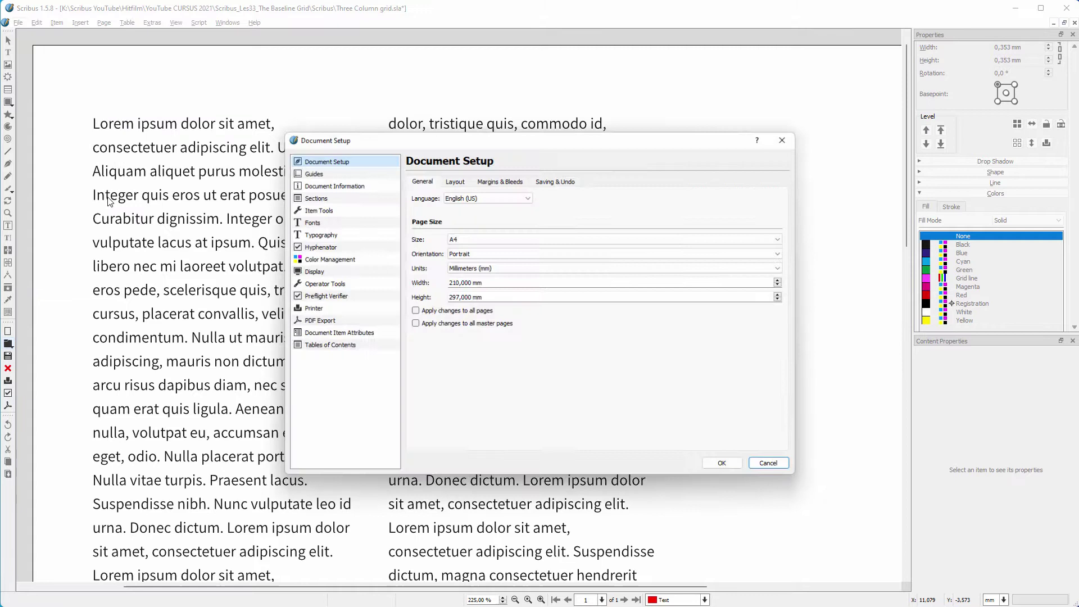
left_click(356, 175)
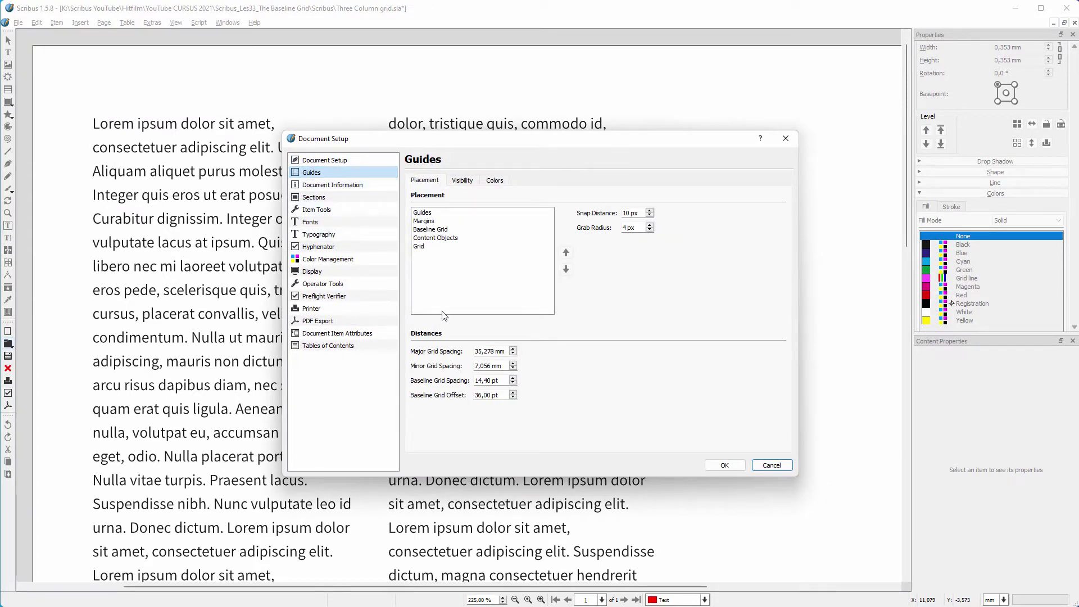
left_click_drag(505, 381, 484, 381)
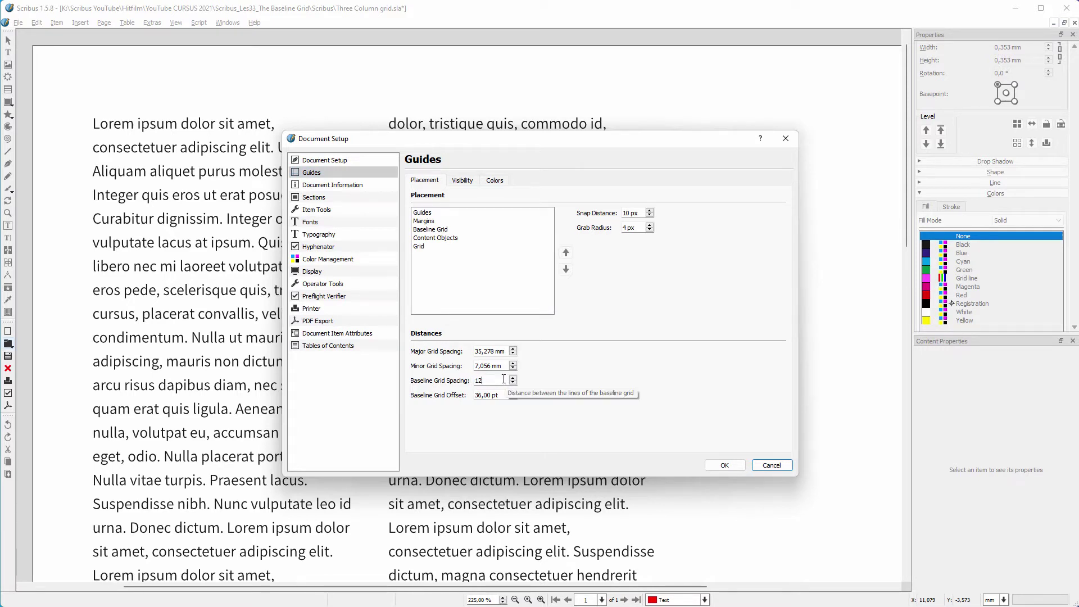
key("Tab")
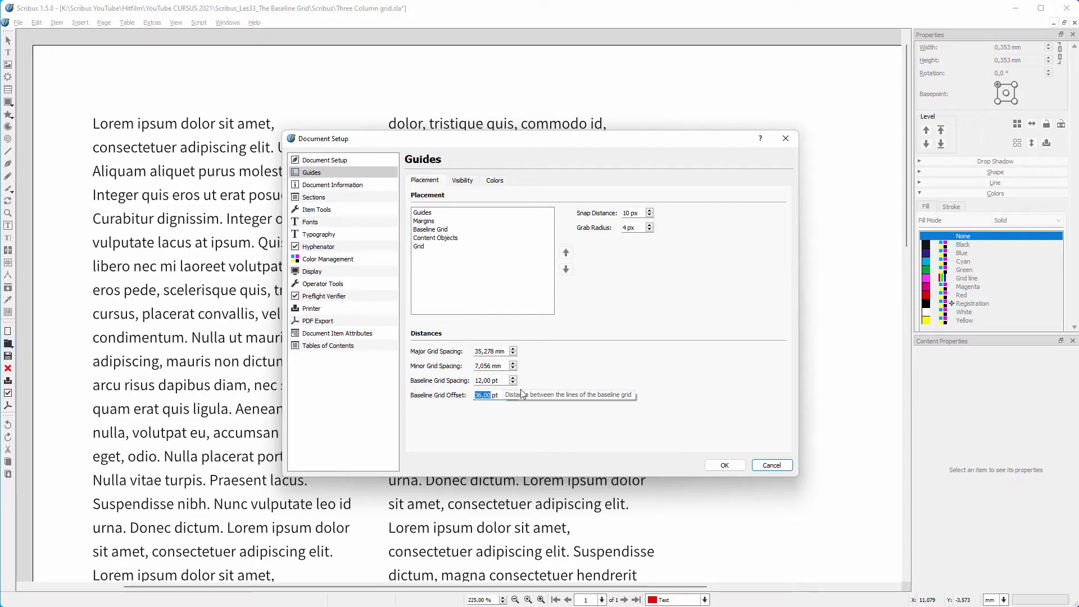
left_click(720, 466)
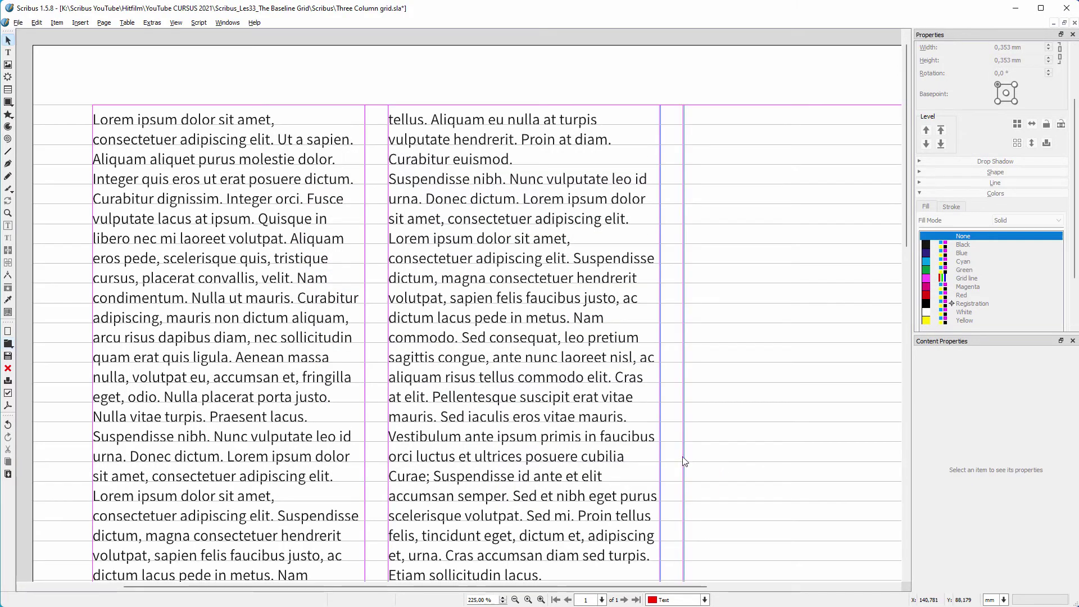
scroll(322, 396, "down", 8)
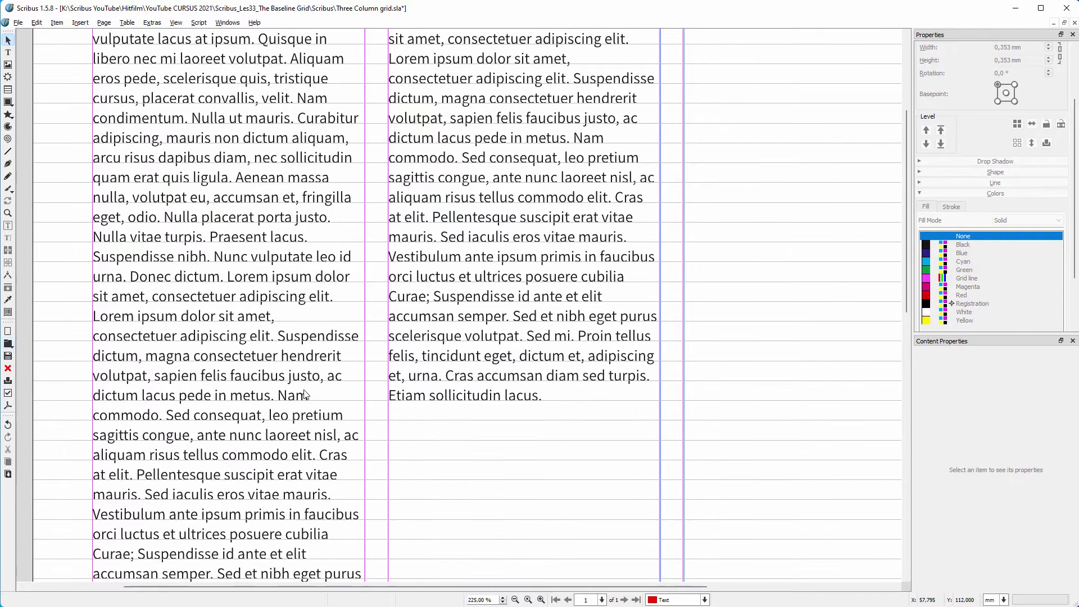
scroll(310, 397, "down", 8)
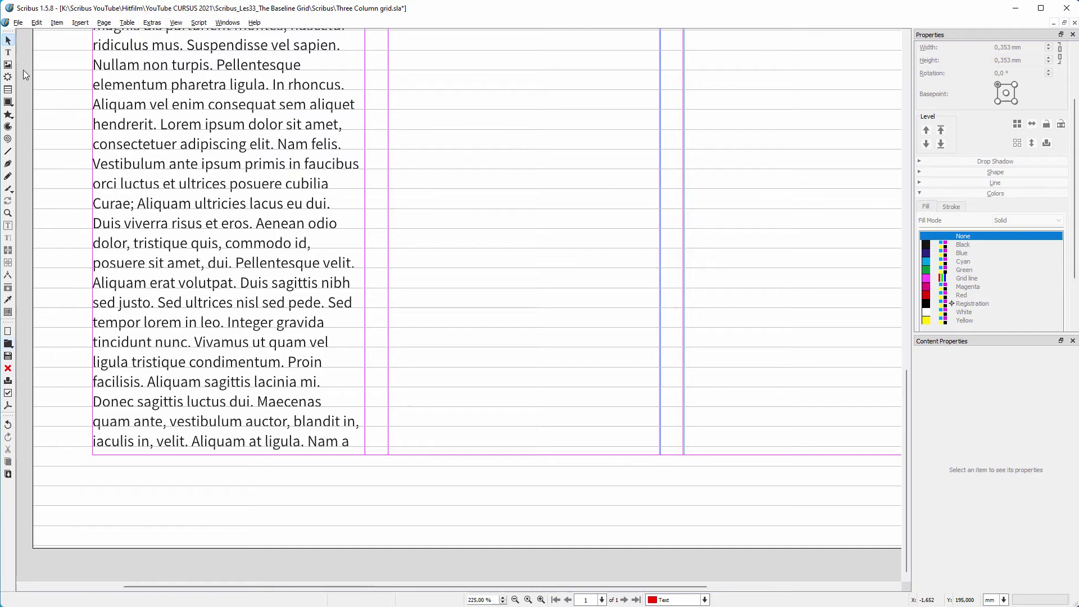
left_click(8, 66)
scroll(349, 454, "up", 10)
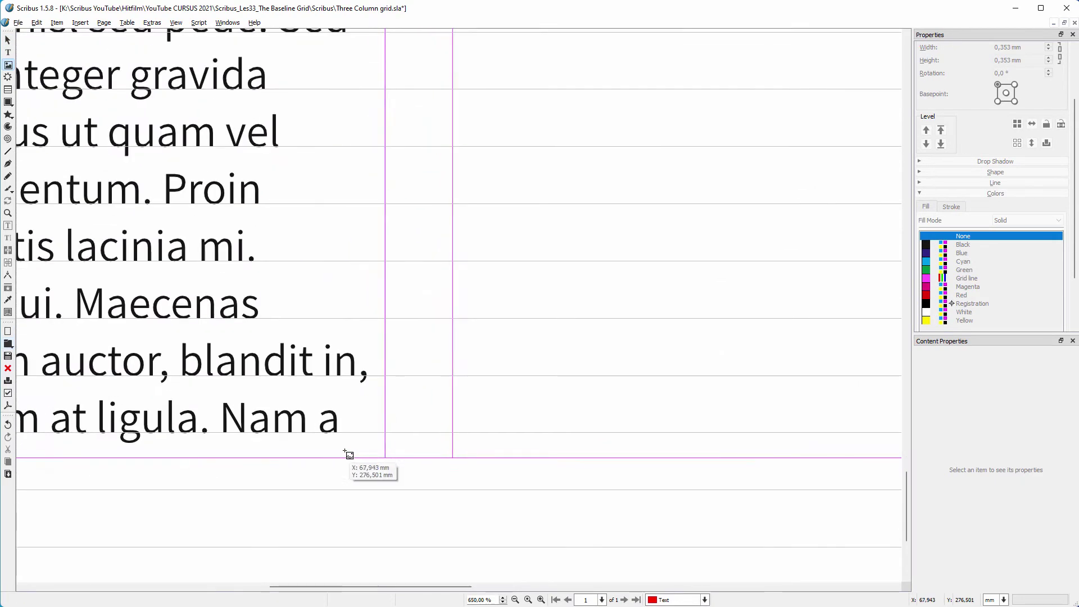
left_click_drag(345, 471, 413, 418)
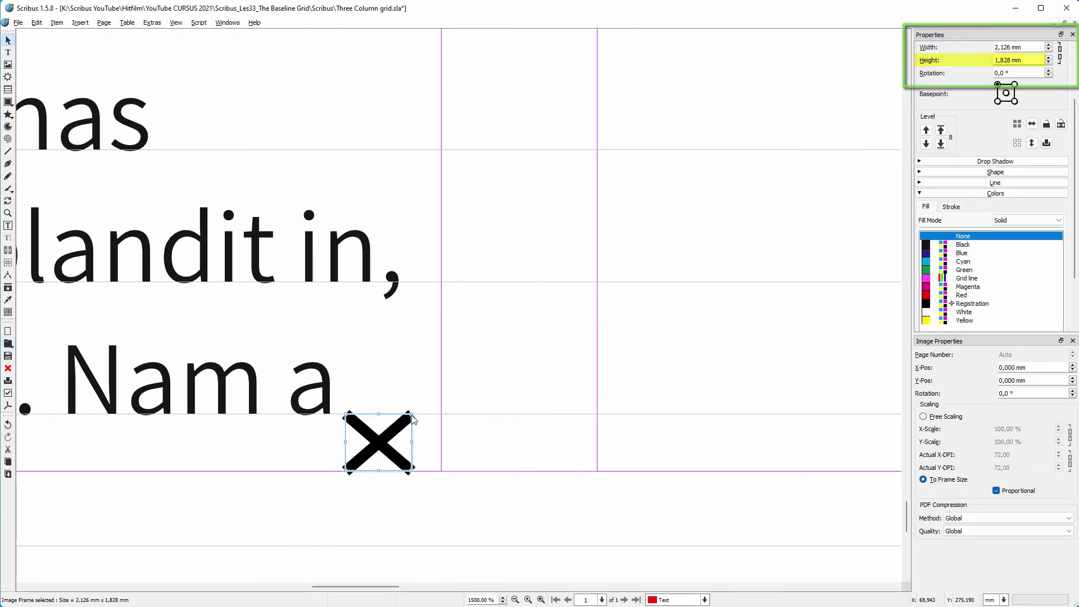
key("Delete")
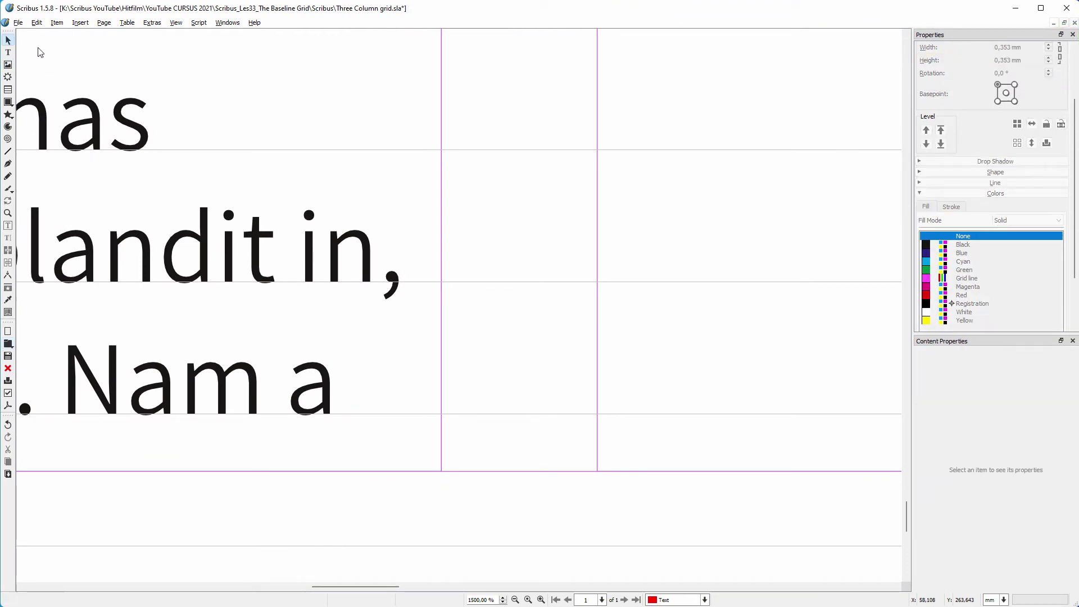
Raise the bottom margin to 21,800 mm (20+1,8) and apply it to all pages
left_click(18, 22)
left_click(102, 201)
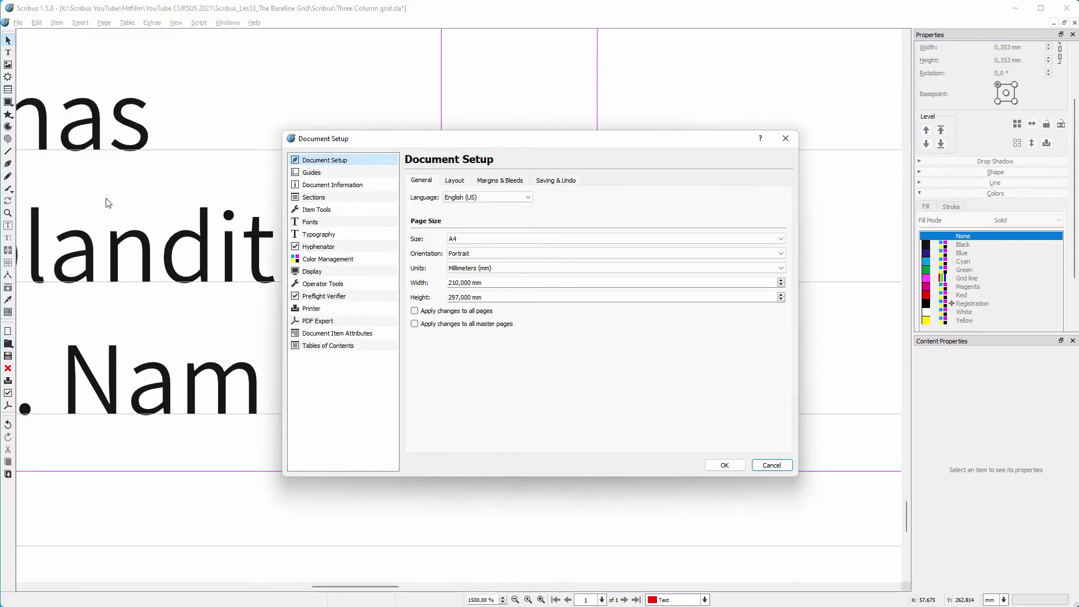
left_click(503, 181)
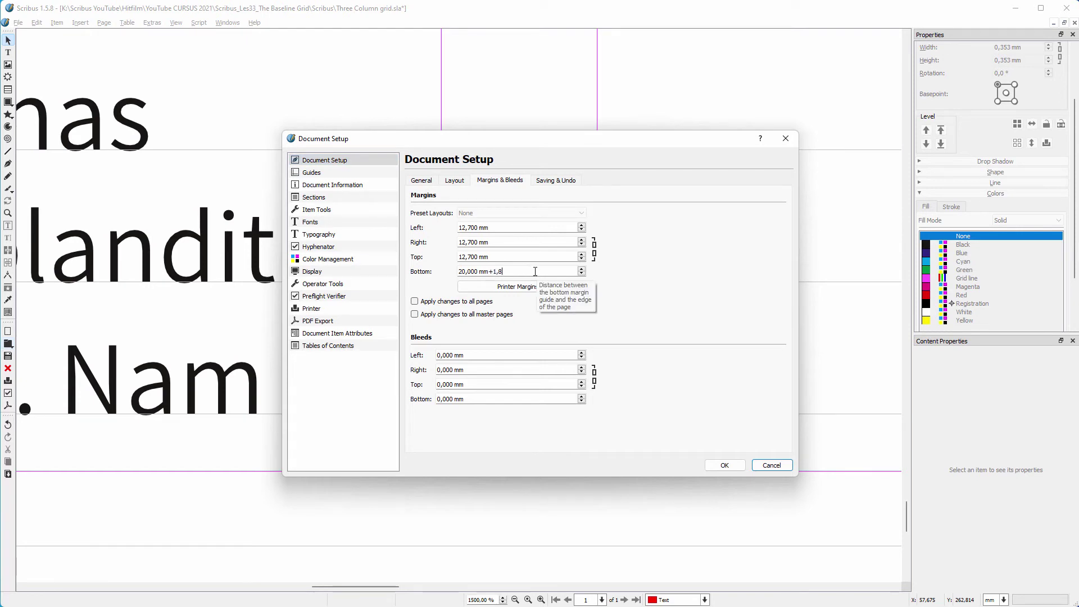
key("Tab")
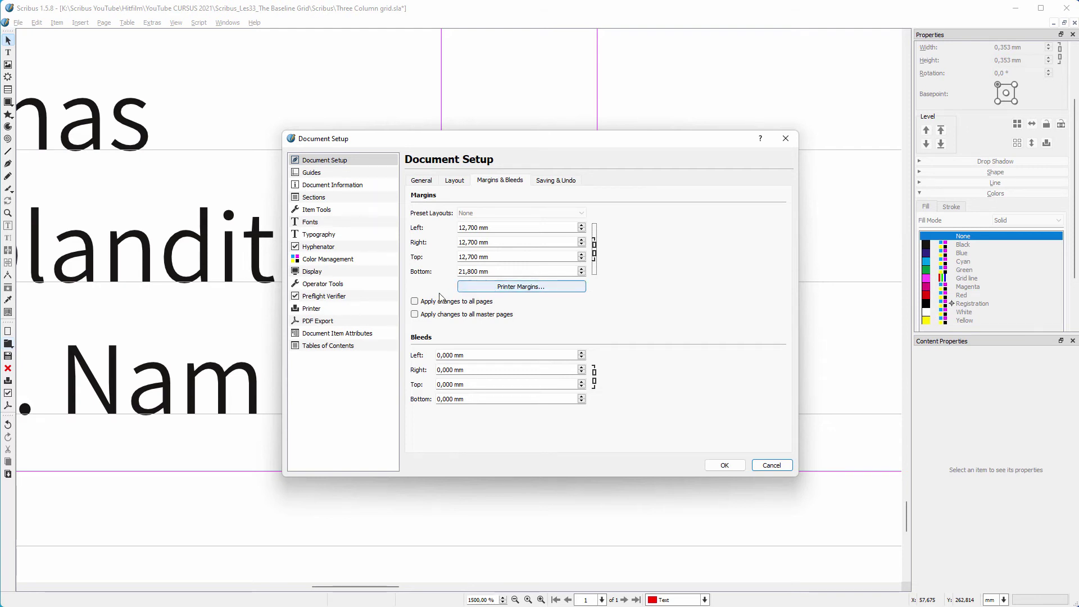
left_click(416, 302)
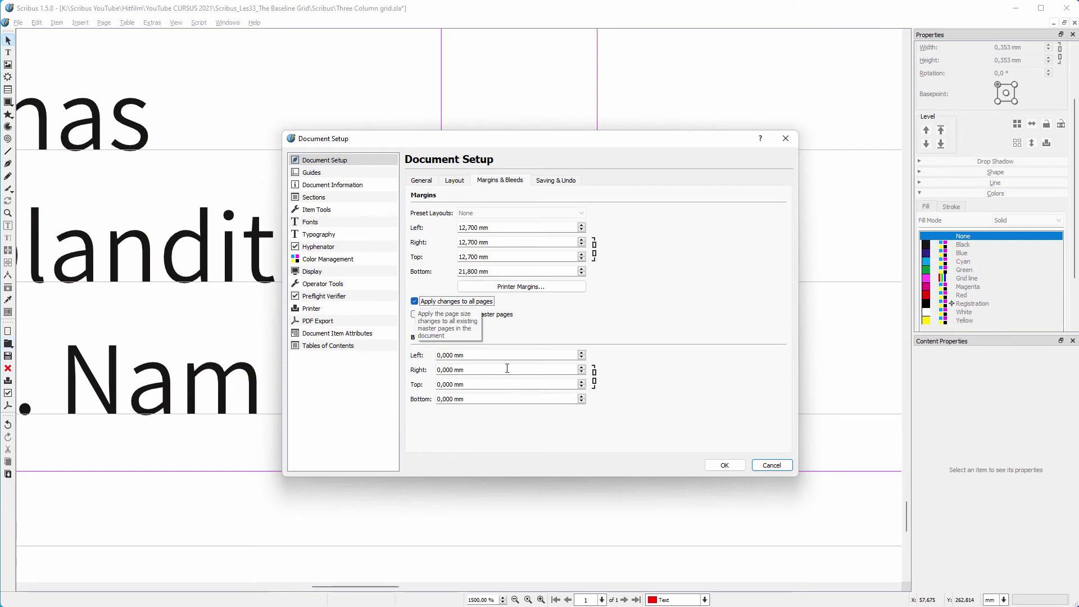
left_click(725, 466)
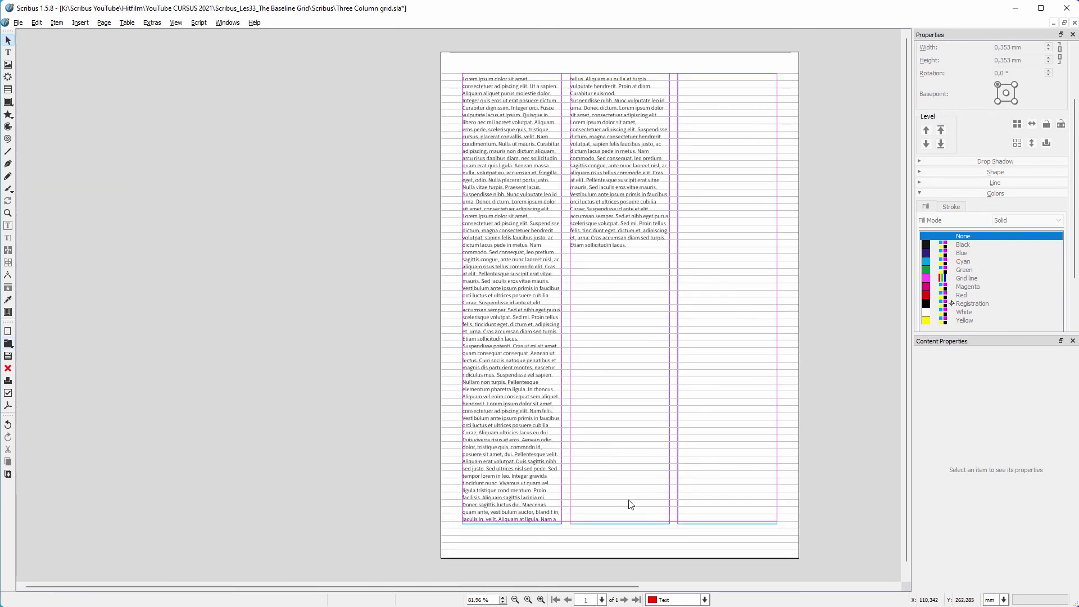
scroll(534, 539, "up", 4, "ctrl")
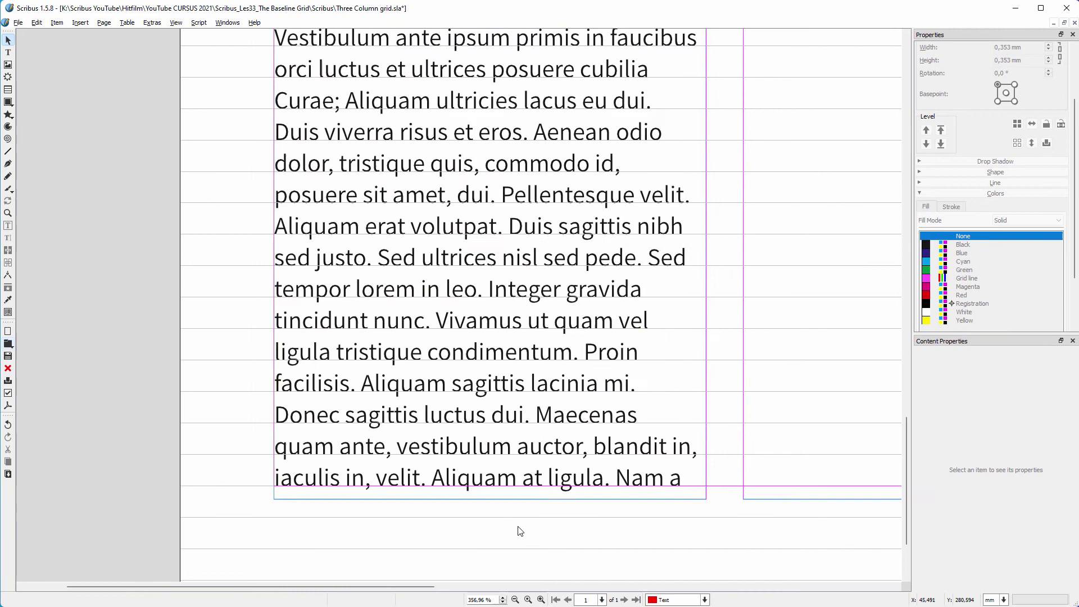
scroll(520, 531, "up", 1, "ctrl")
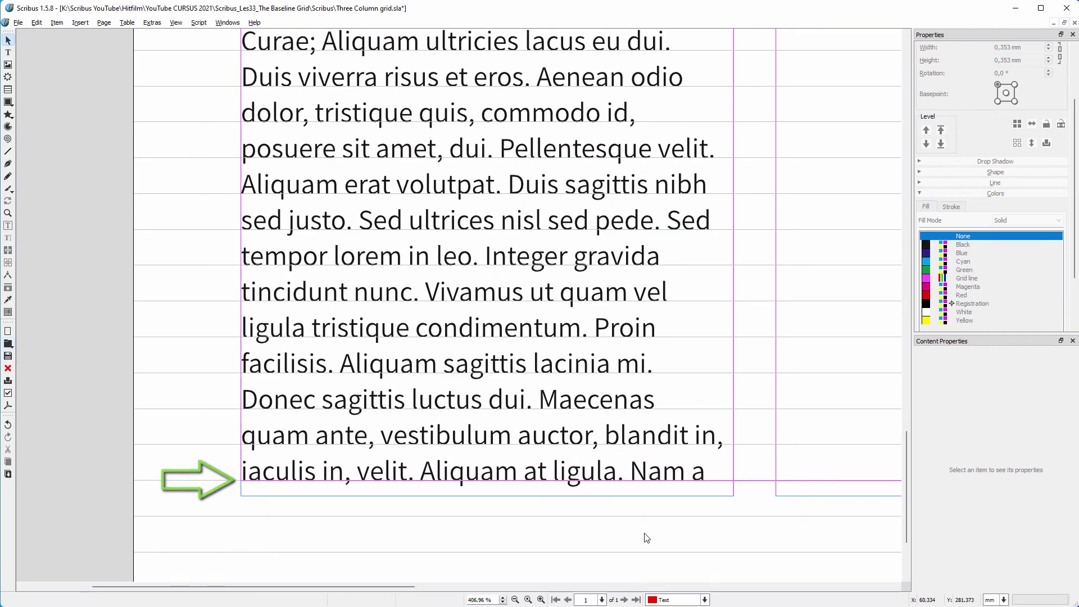
left_click_drag(646, 538, 541, 393)
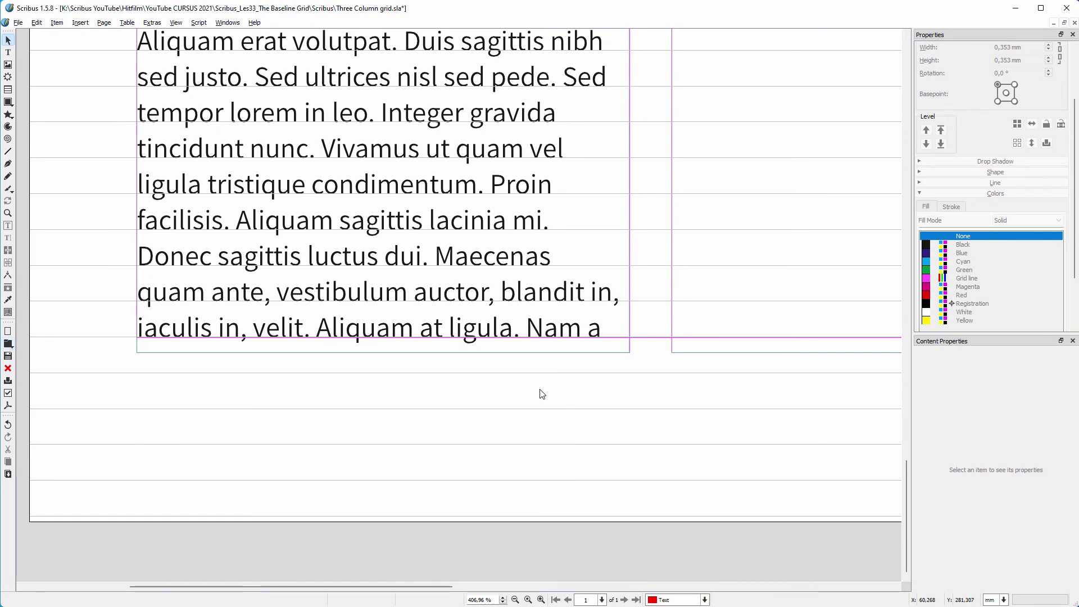
left_click(386, 322)
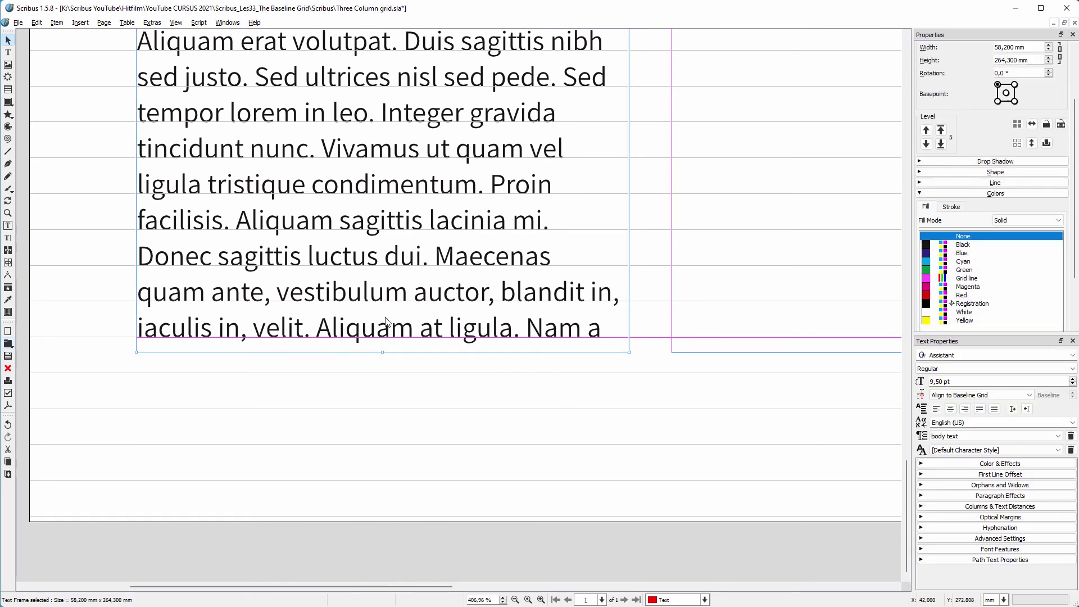
left_click_drag(382, 352, 385, 338)
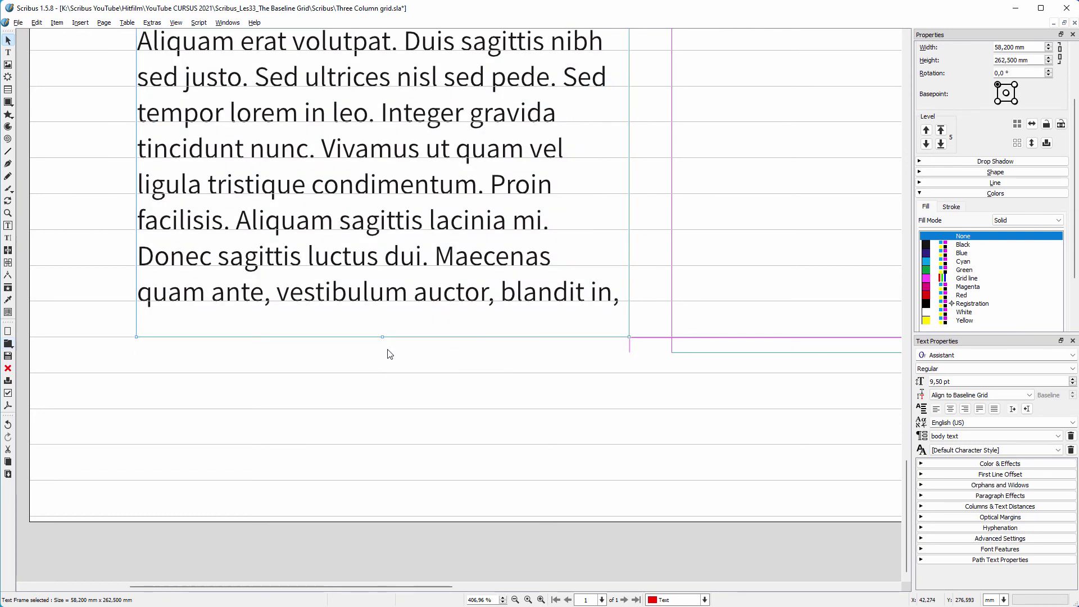
key("ctrl+z")
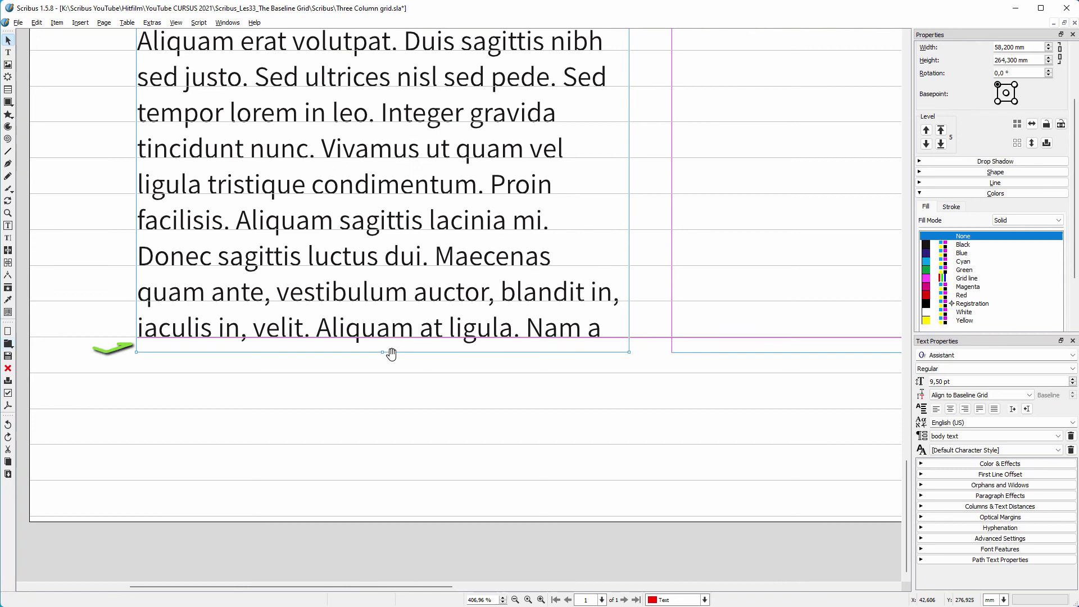